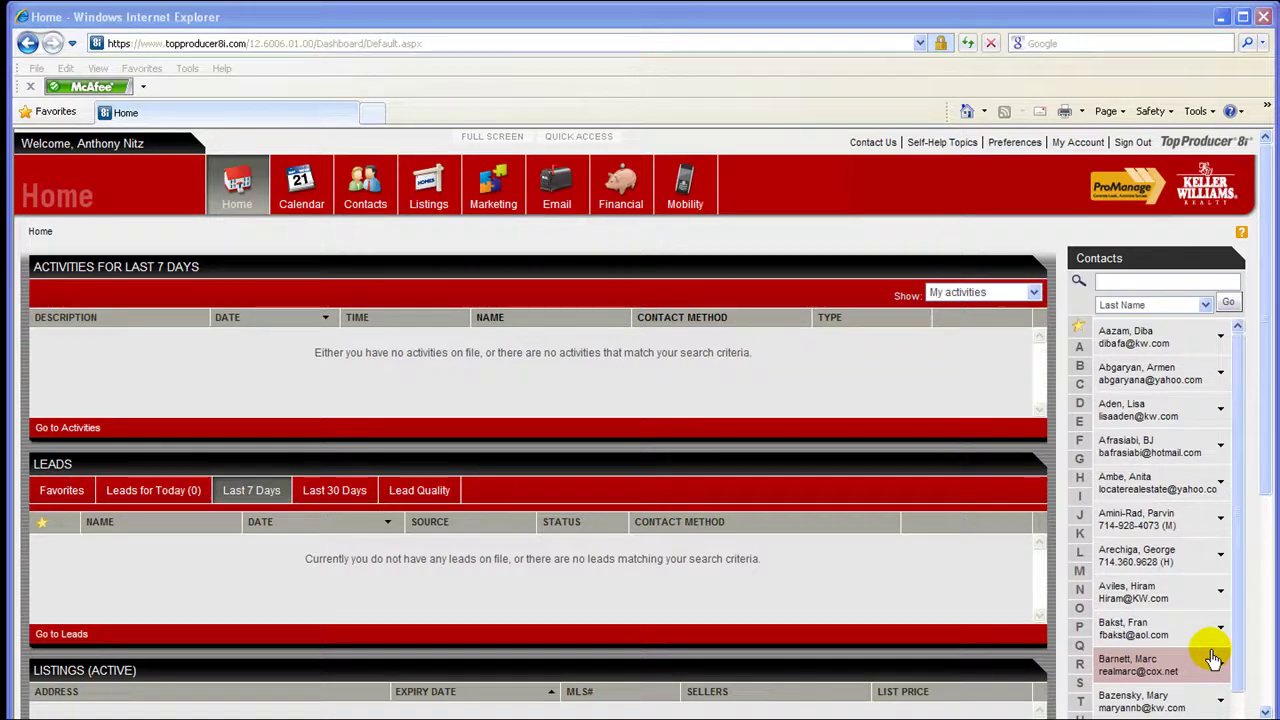
Open the Plans Manager and browse the full list of action plans
mouse_move(297, 200)
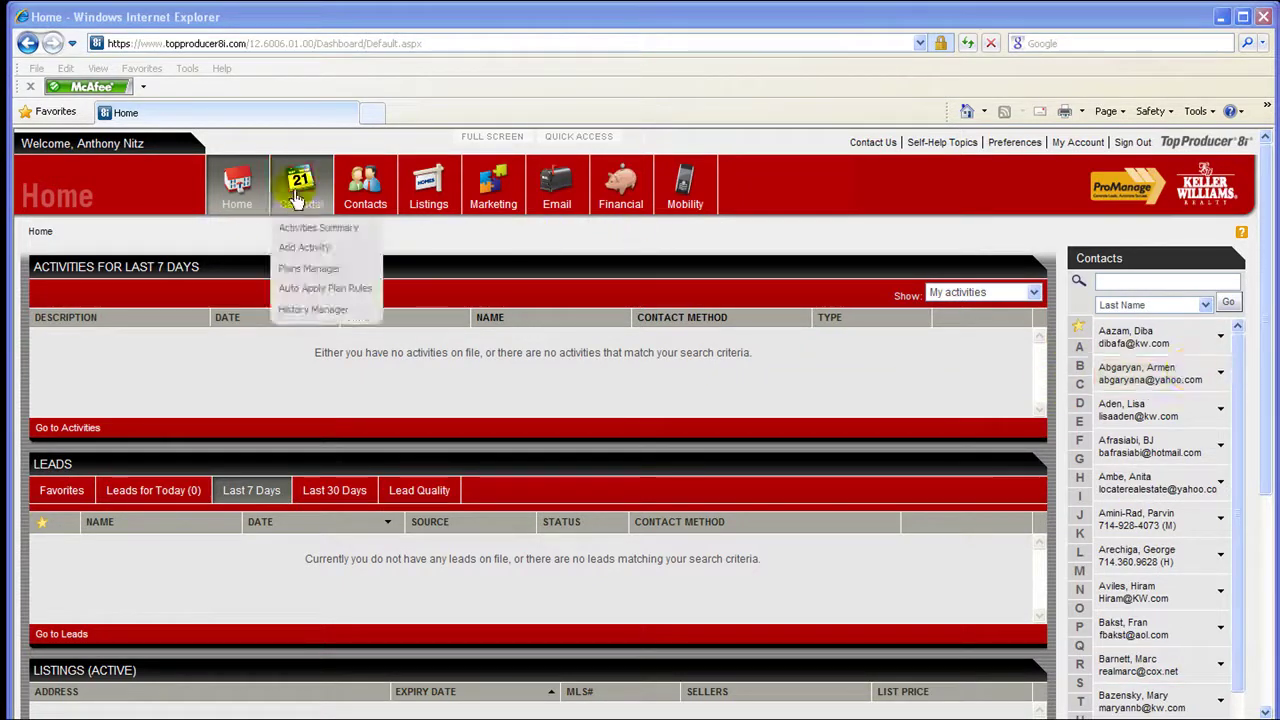
click(322, 275)
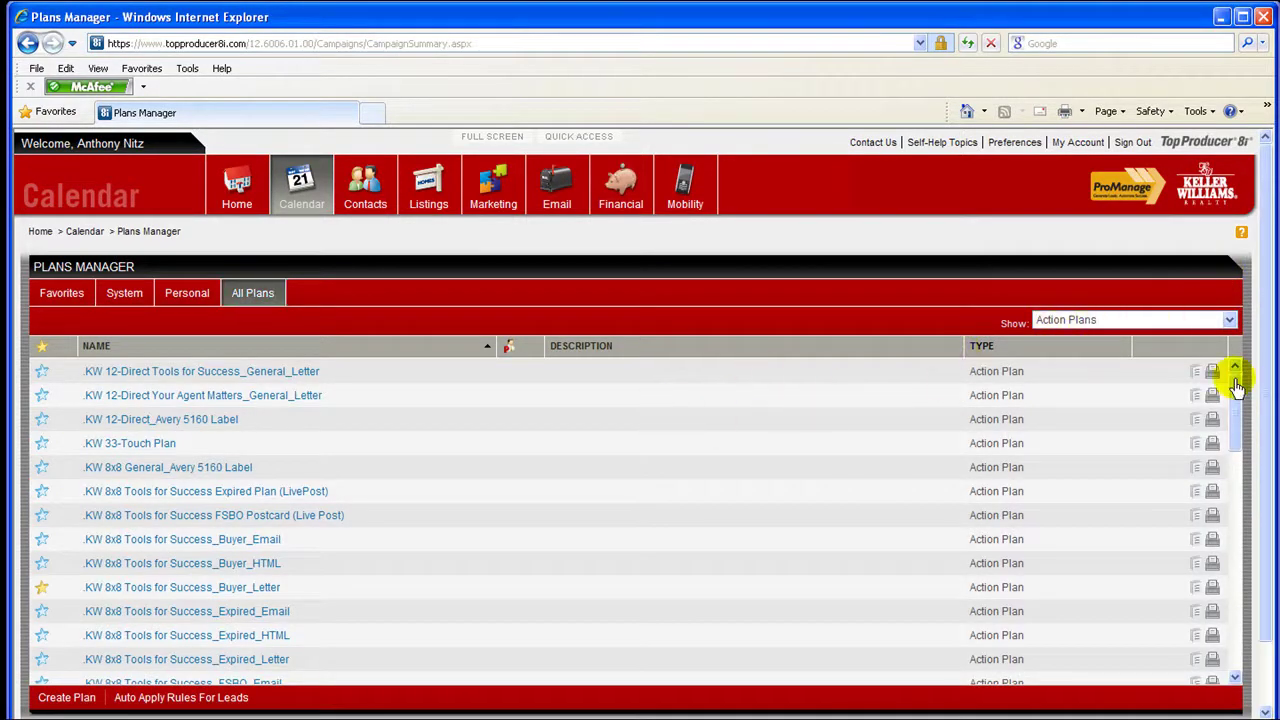
drag(1237, 387, 1262, 641)
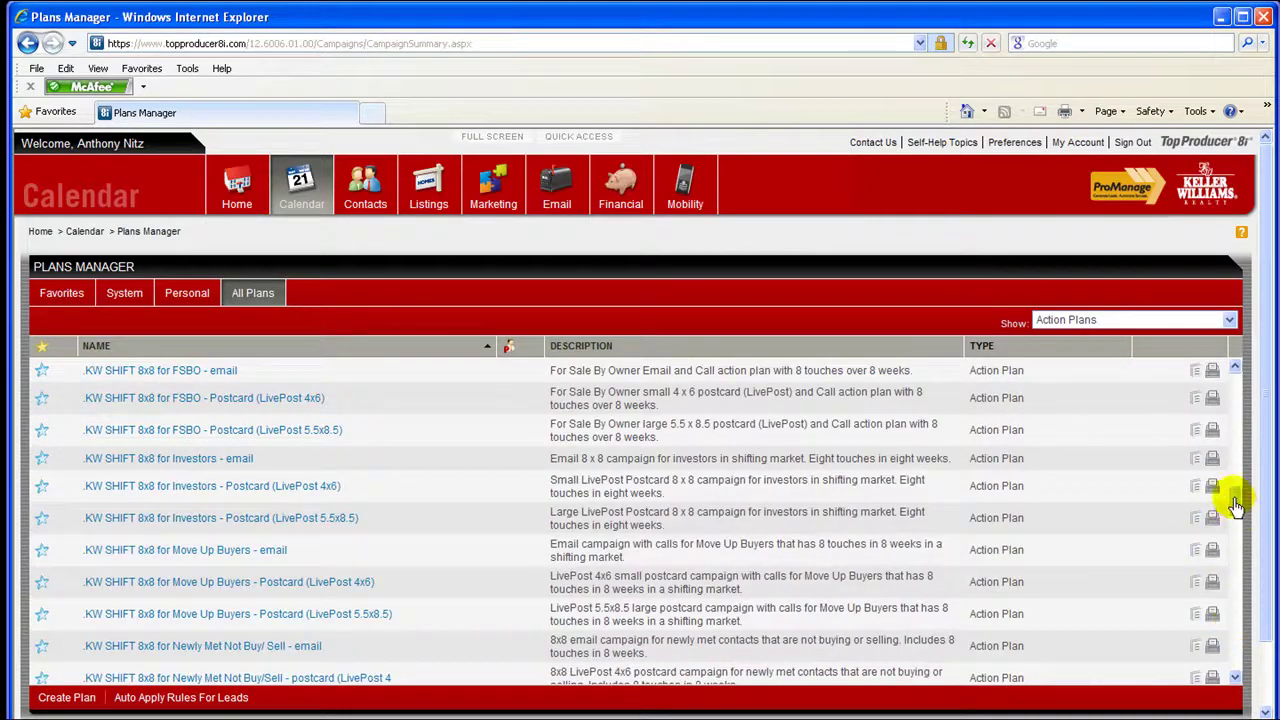
drag(1237, 507, 1240, 668)
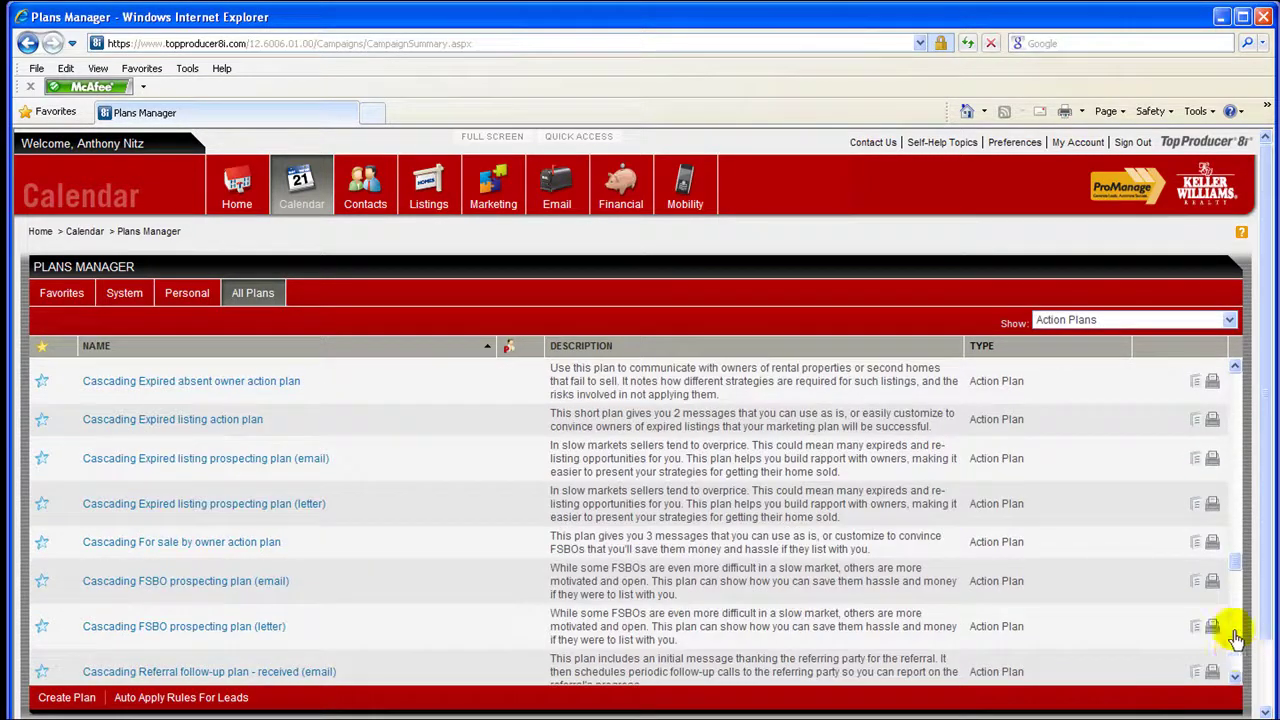
drag(1236, 577, 1240, 683)
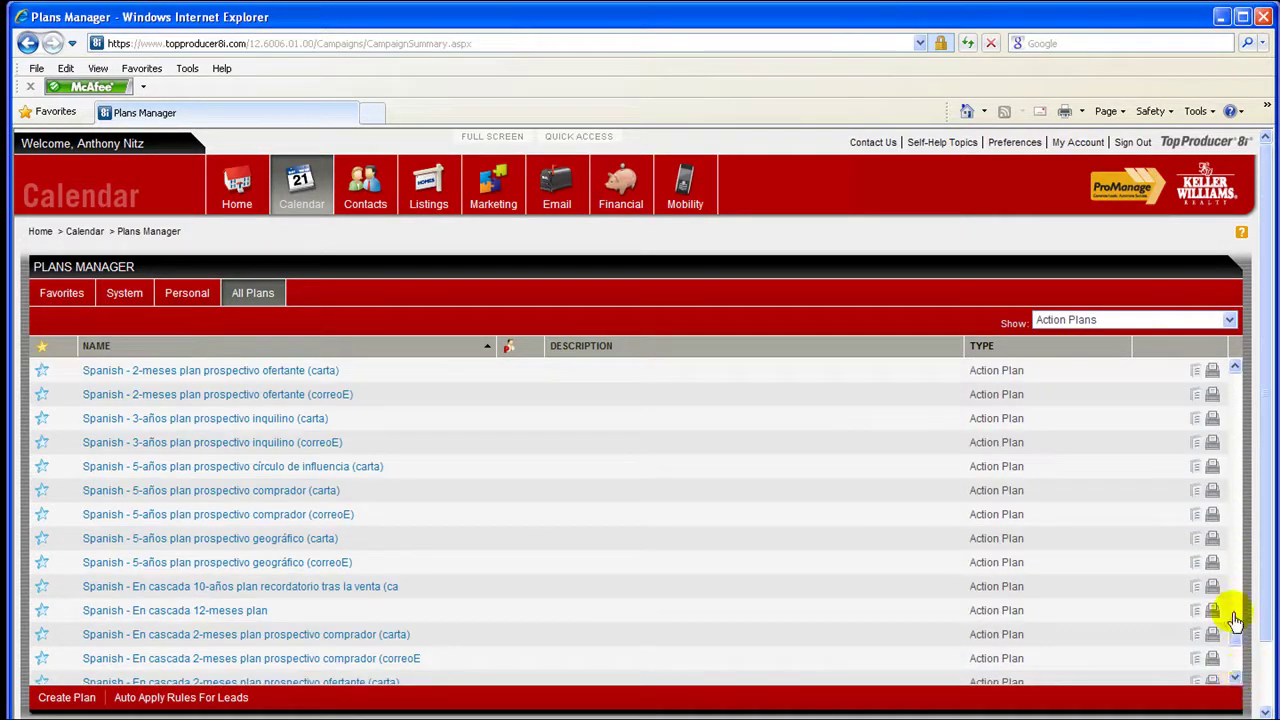
drag(1236, 640, 1238, 675)
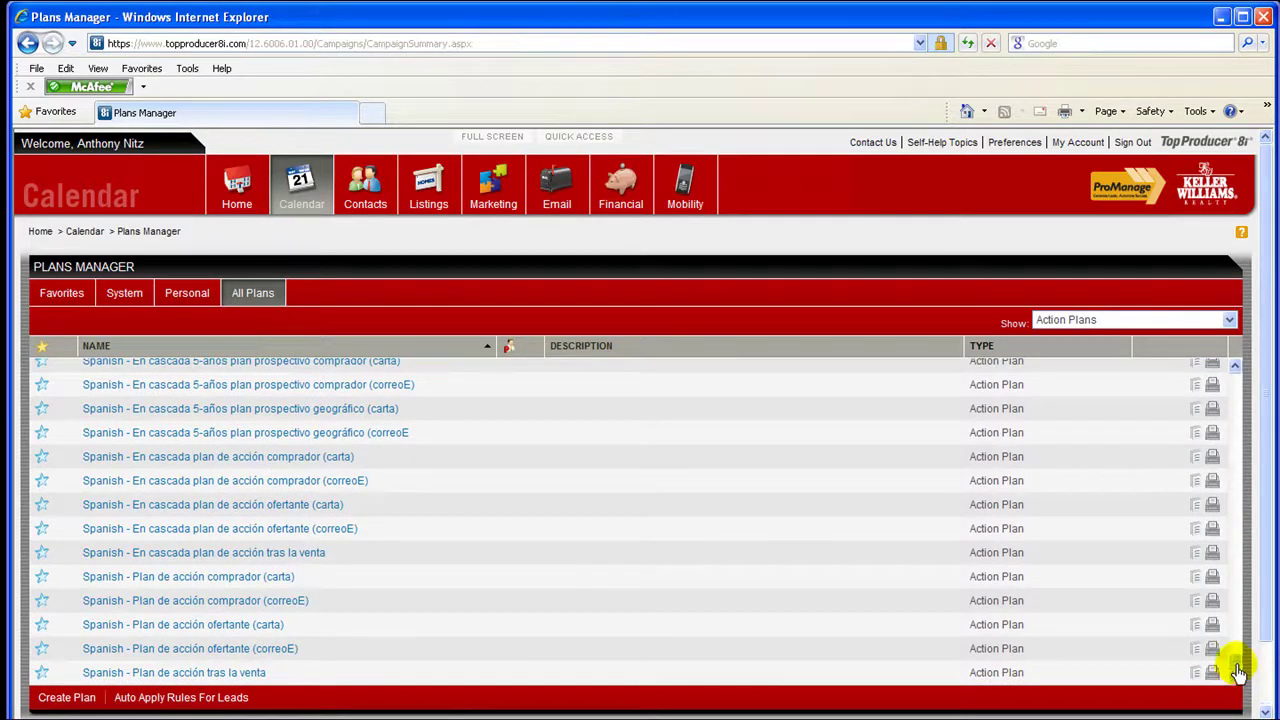
drag(1238, 672, 1235, 505)
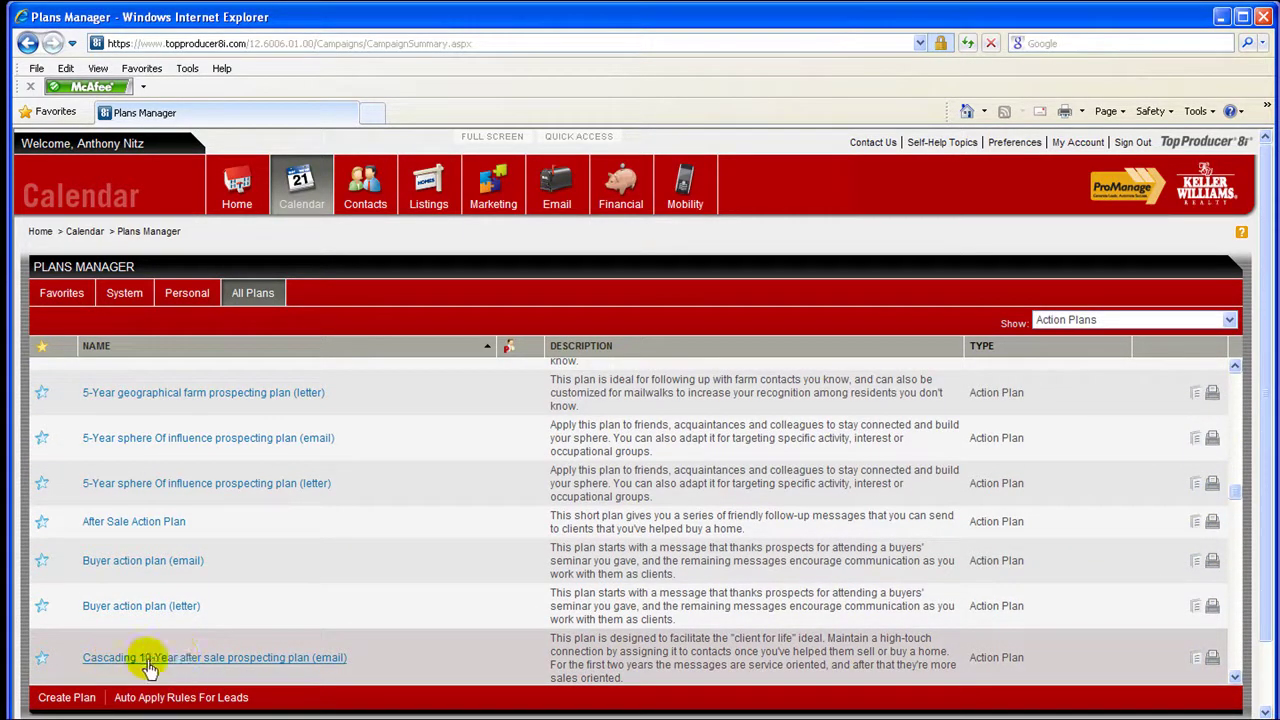
Open the "Cascading 10-Year after sale prospecting plan (email)" and review its chronological list of plan activities
click(252, 658)
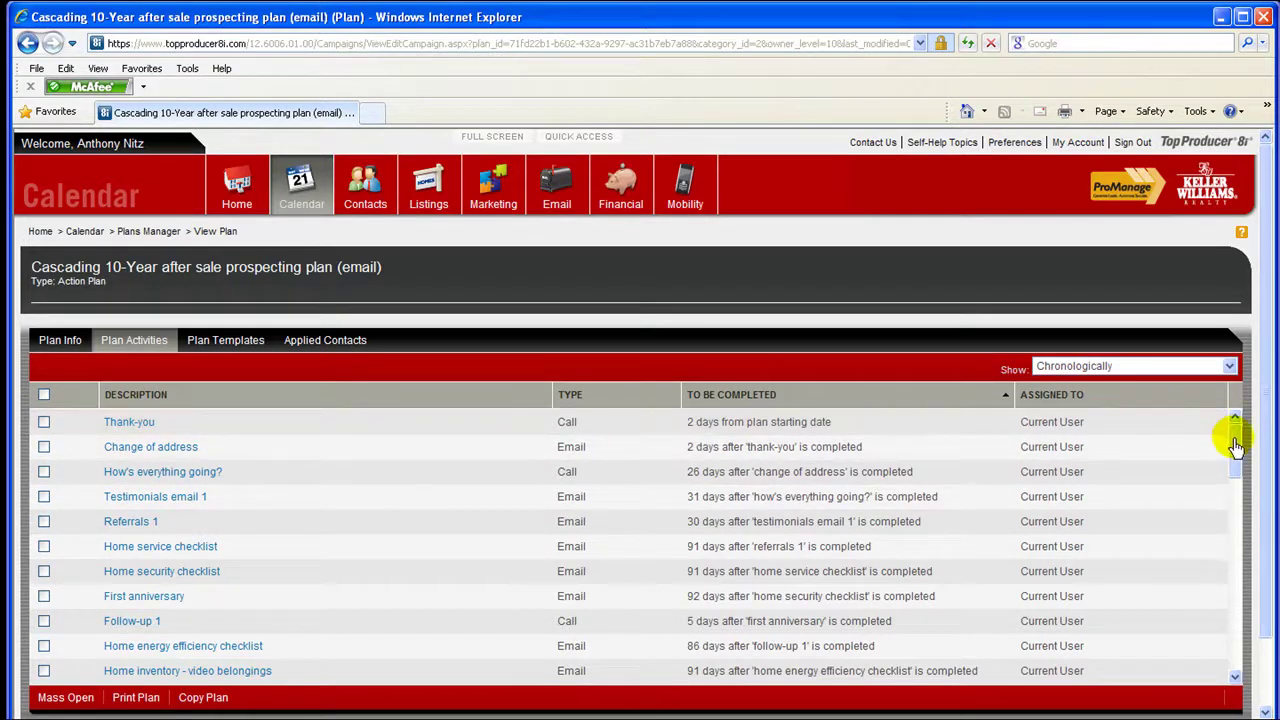
drag(1245, 447, 1250, 663)
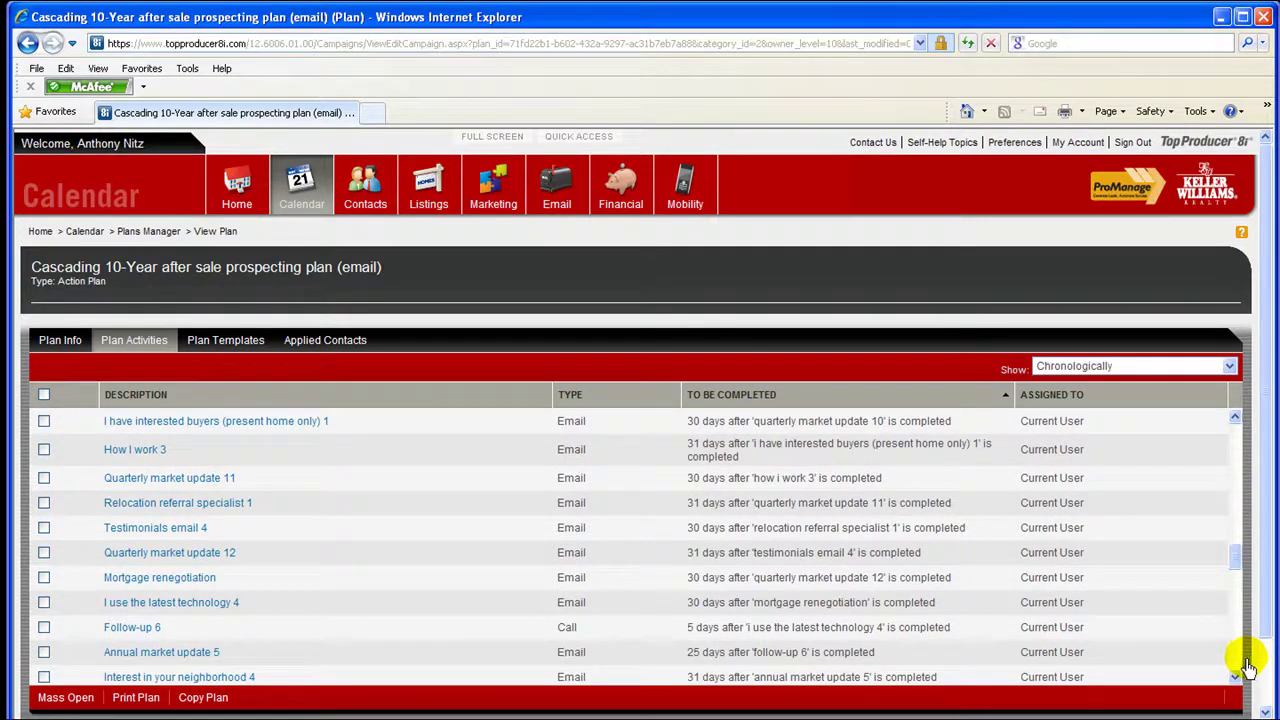
drag(1235, 557, 1194, 423)
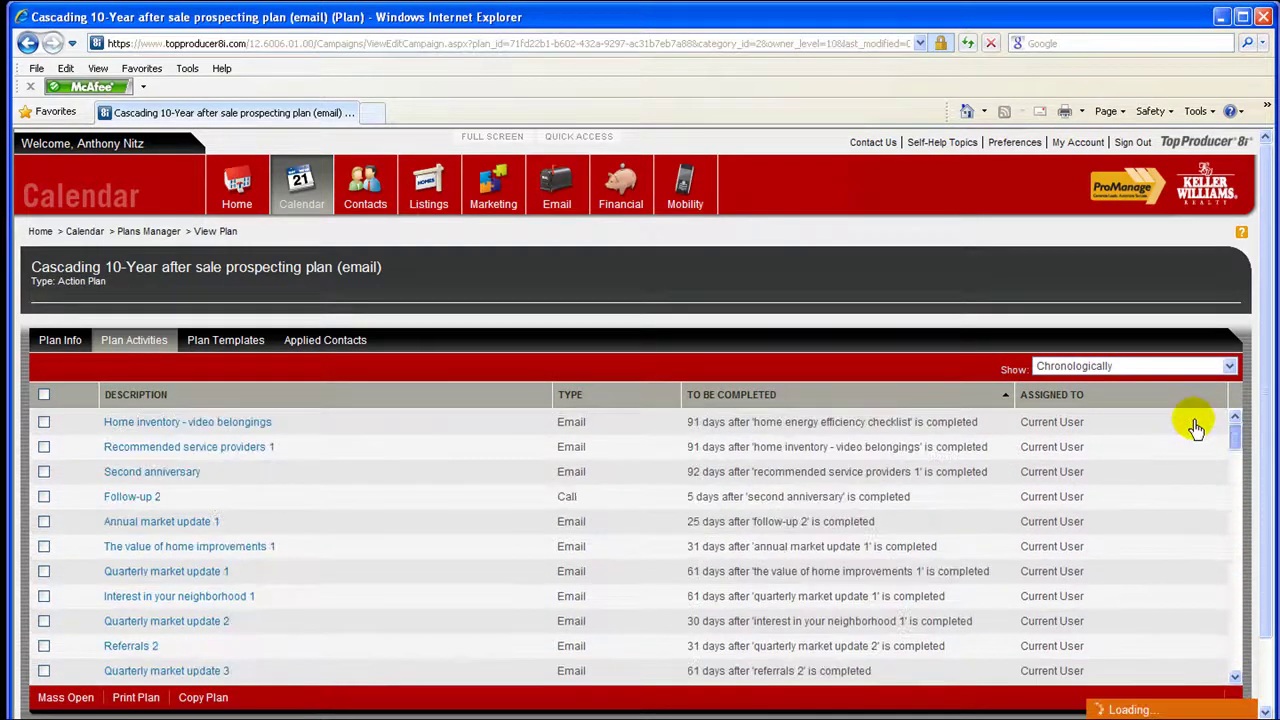
Return to the Home dashboard and review its activities, leads, active listings and pending closings sections
click(230, 185)
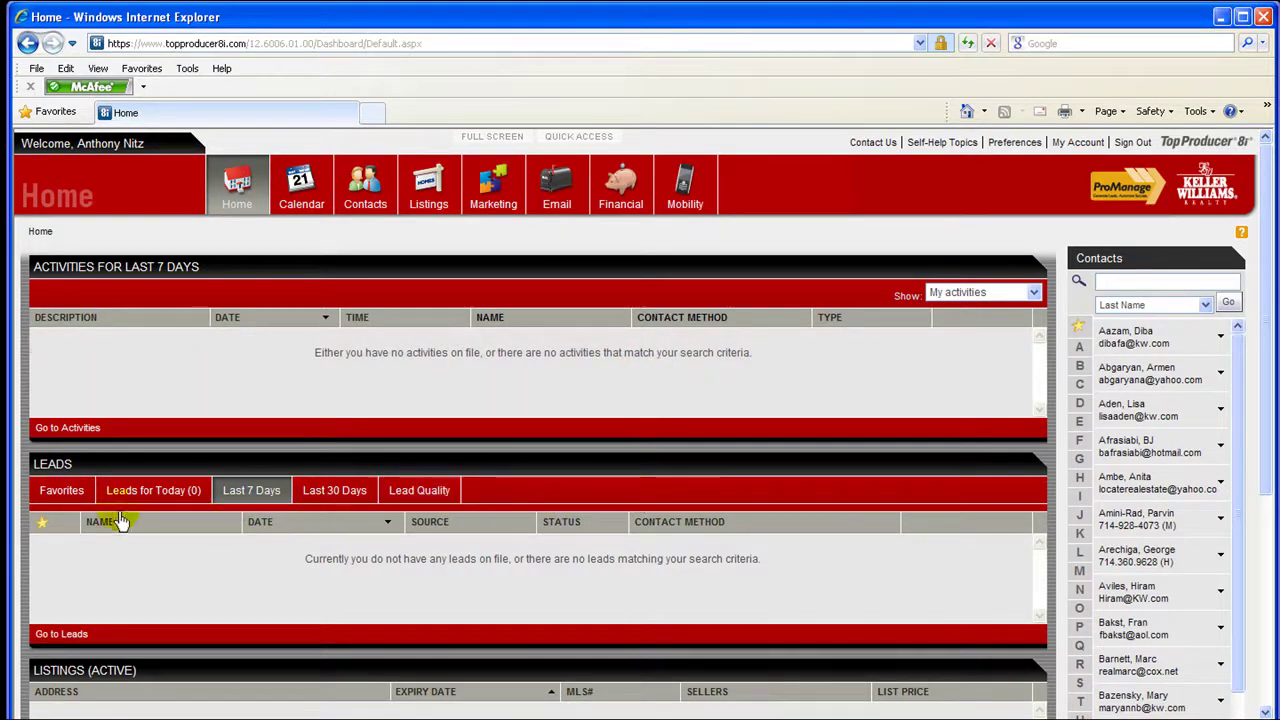
scroll(229, 590, down, 4)
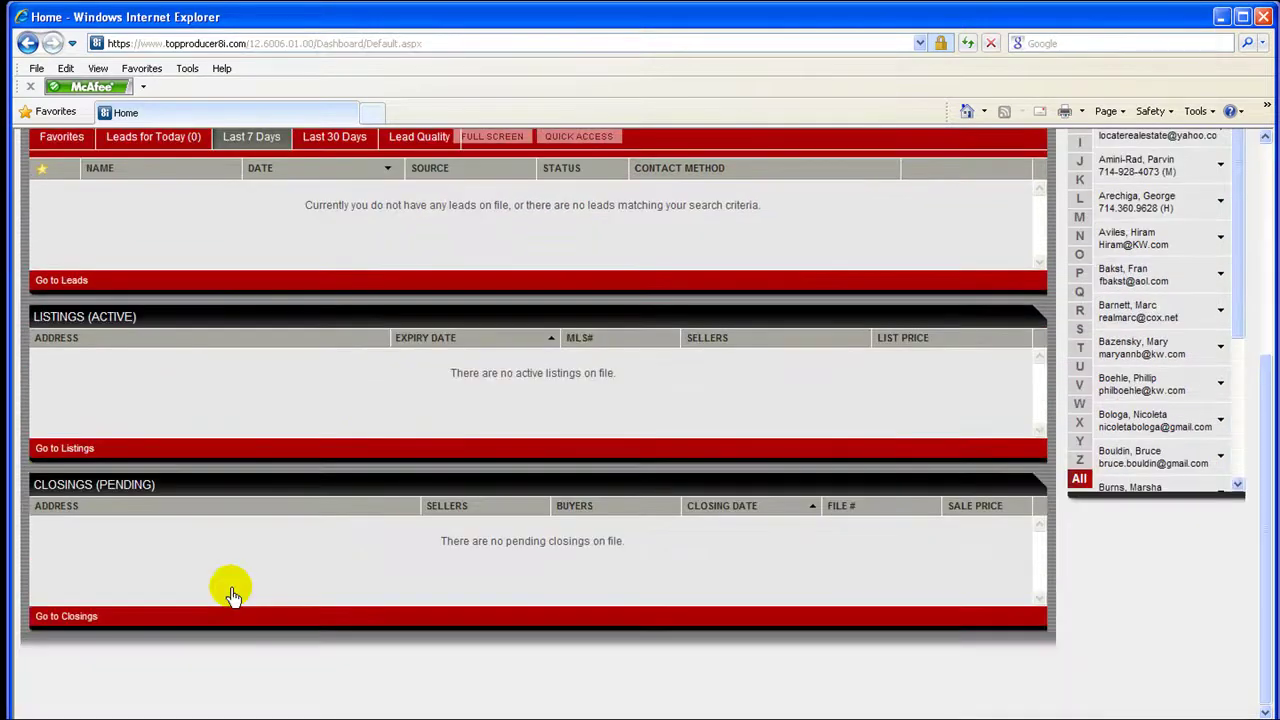
scroll(229, 592, up, 4)
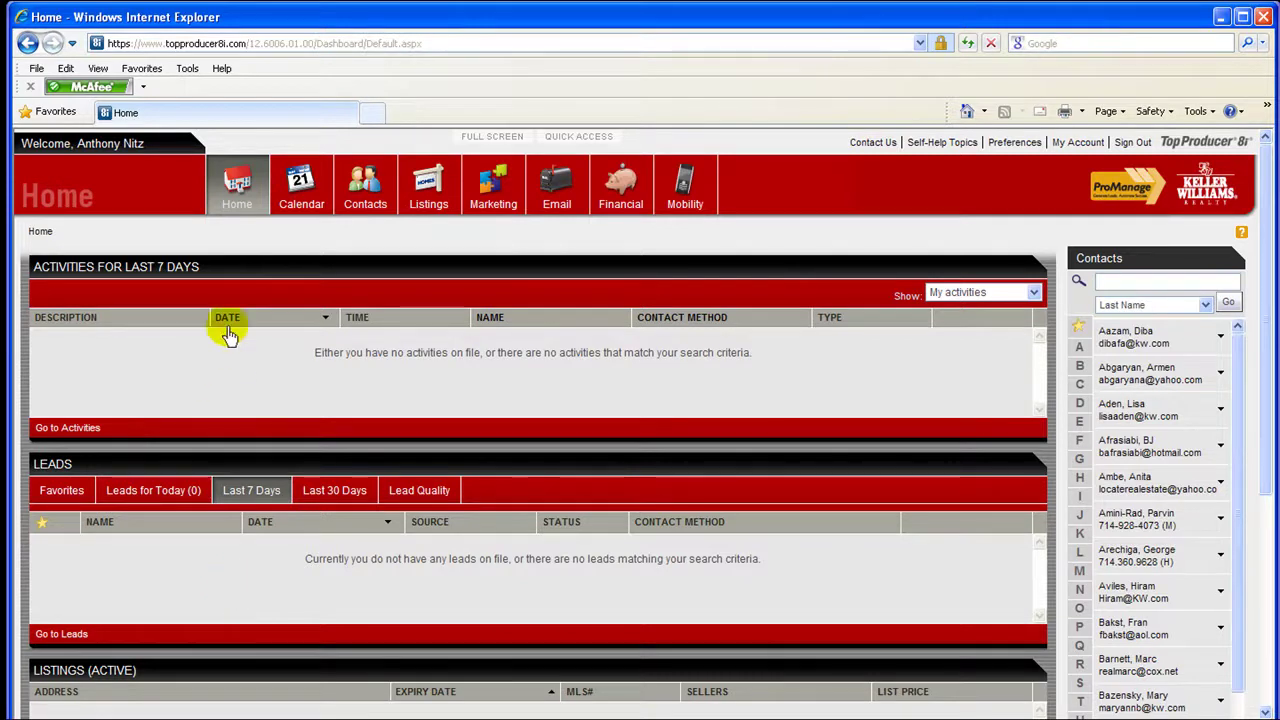
Open the calendar in week view and advance it to the week of May 2-8, 2010
mouse_move(301, 190)
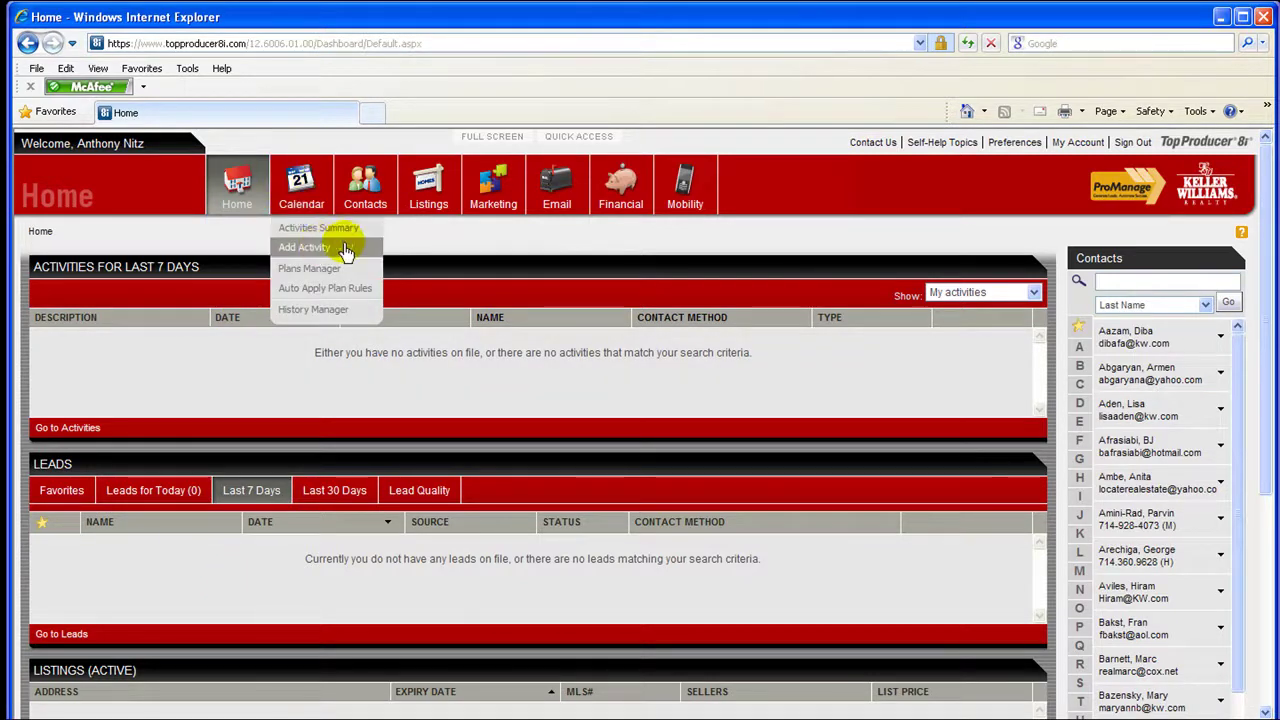
click(328, 247)
mouse_move(301, 205)
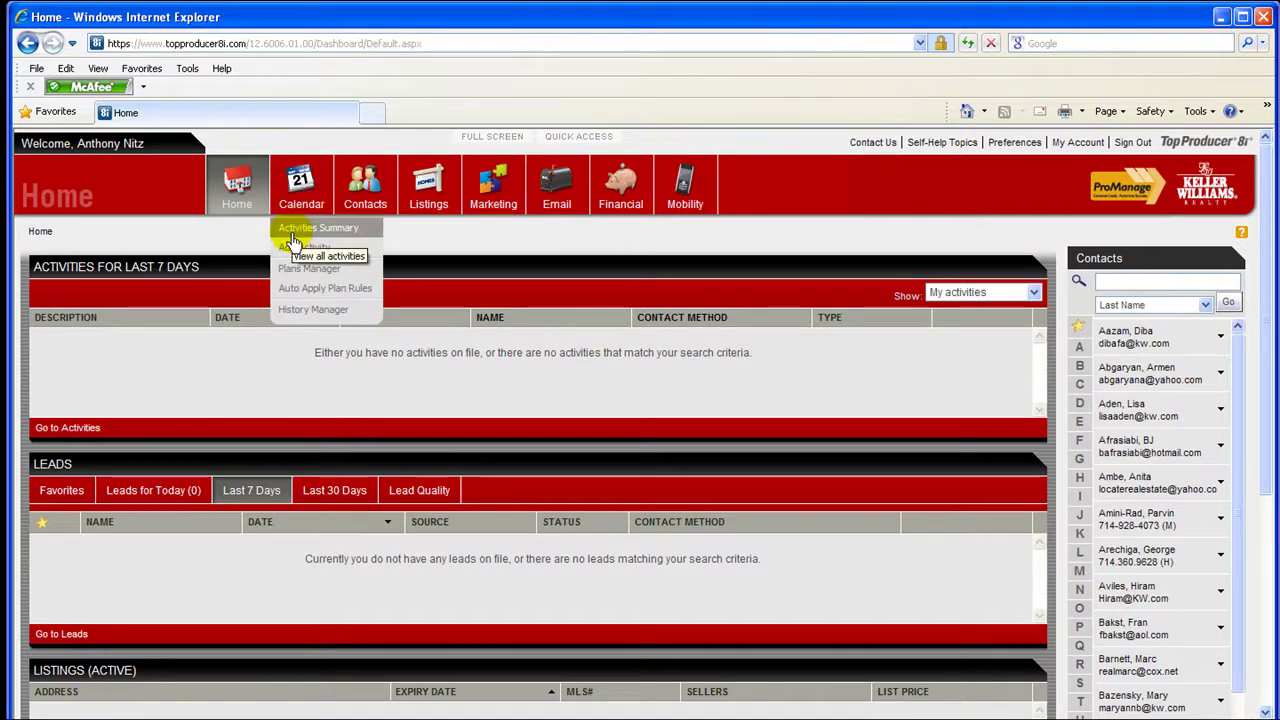
click(298, 182)
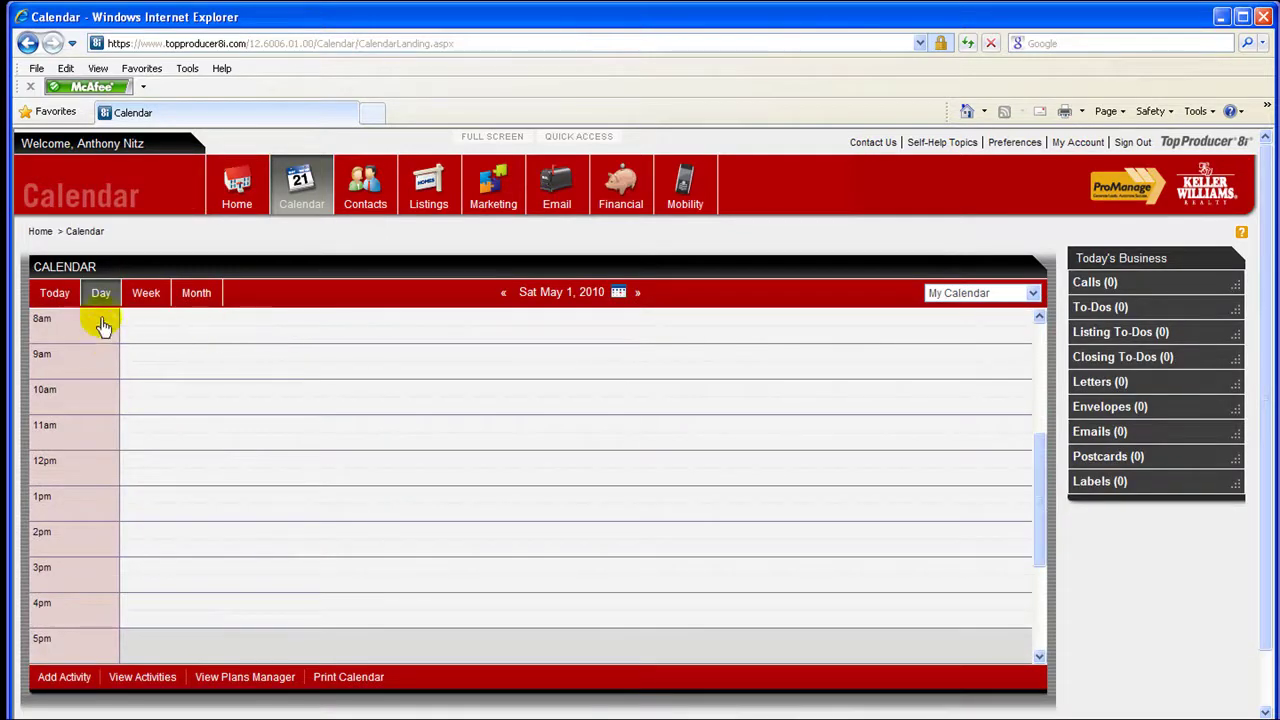
click(143, 293)
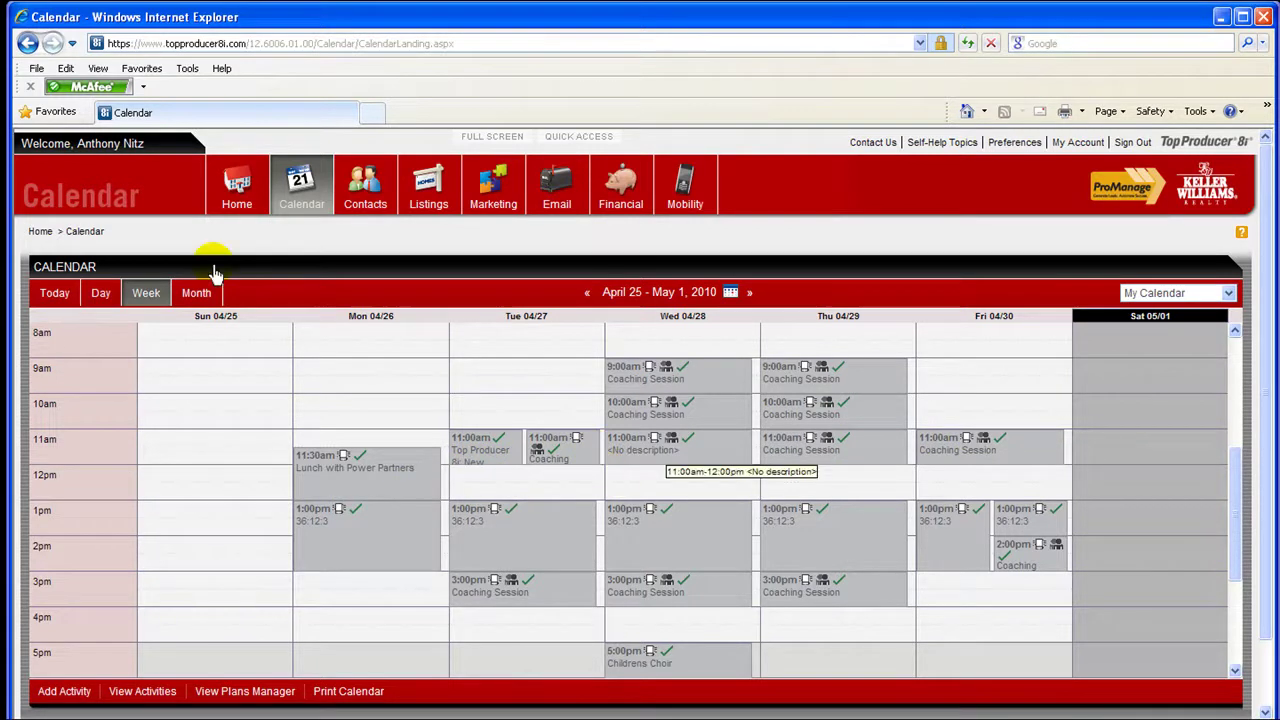
click(748, 293)
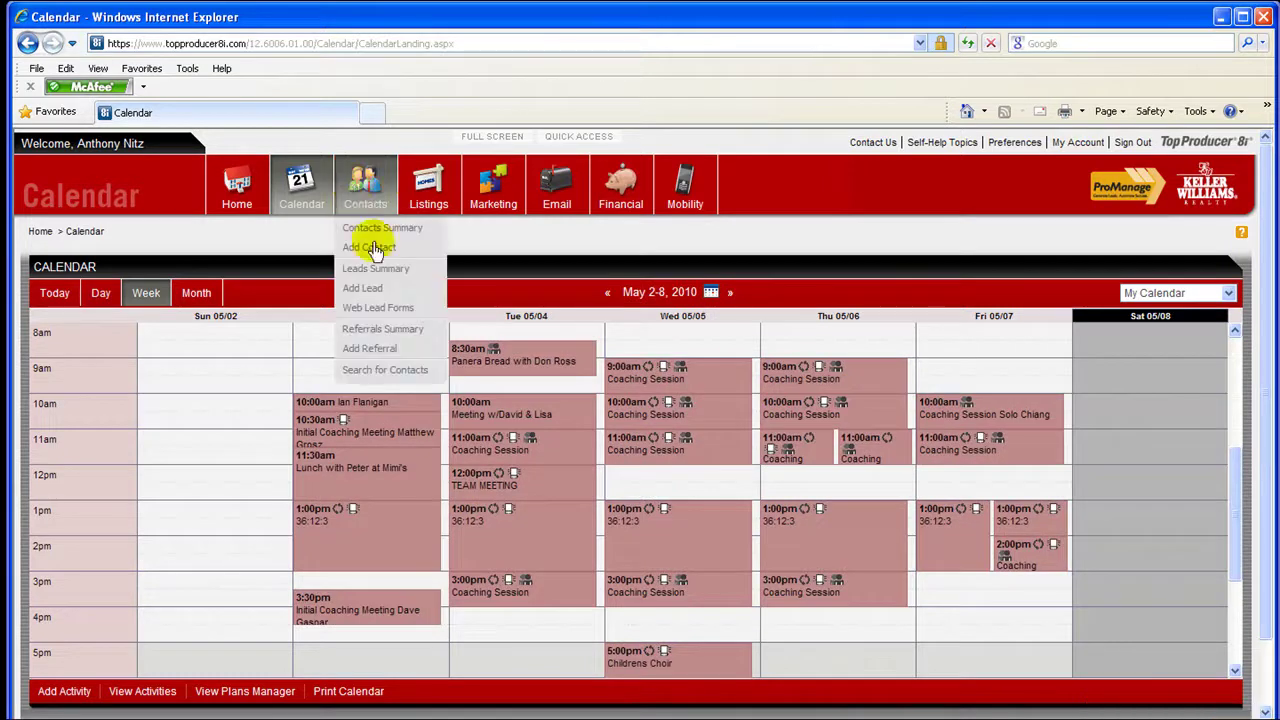
Open the Contacts overview page and review its key stats, top contact types and available contact functions
click(365, 190)
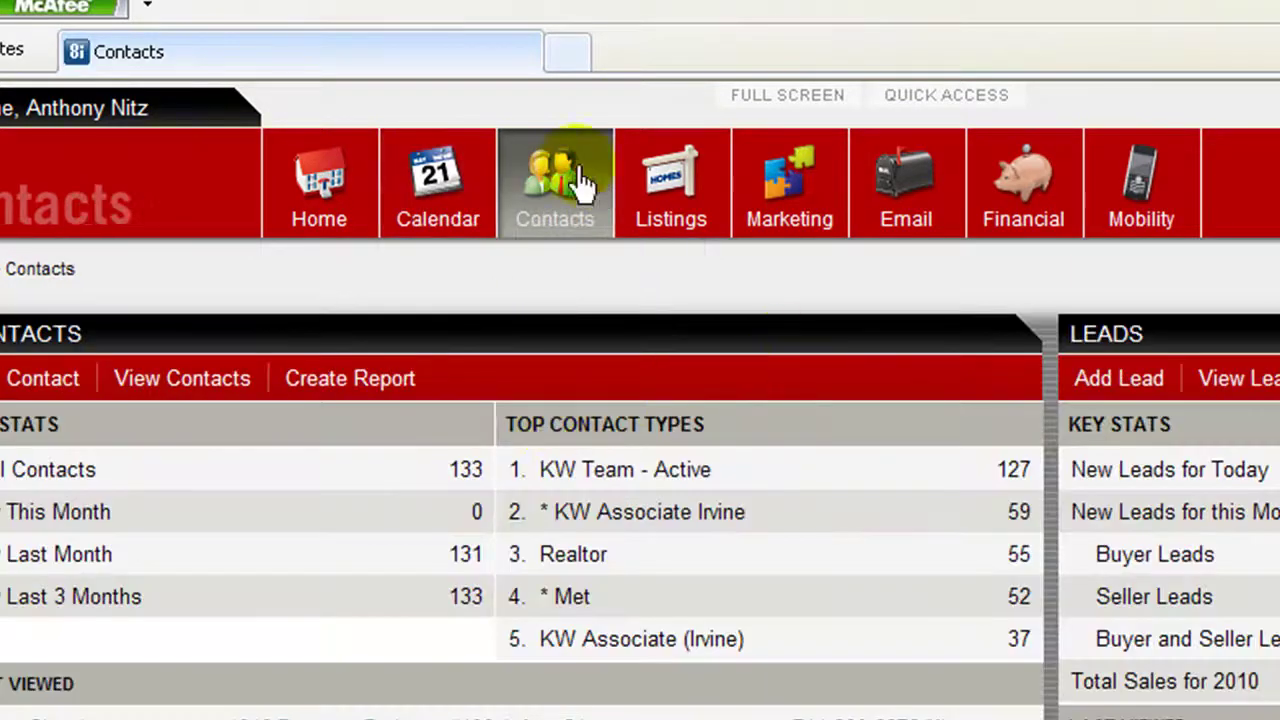
click(565, 186)
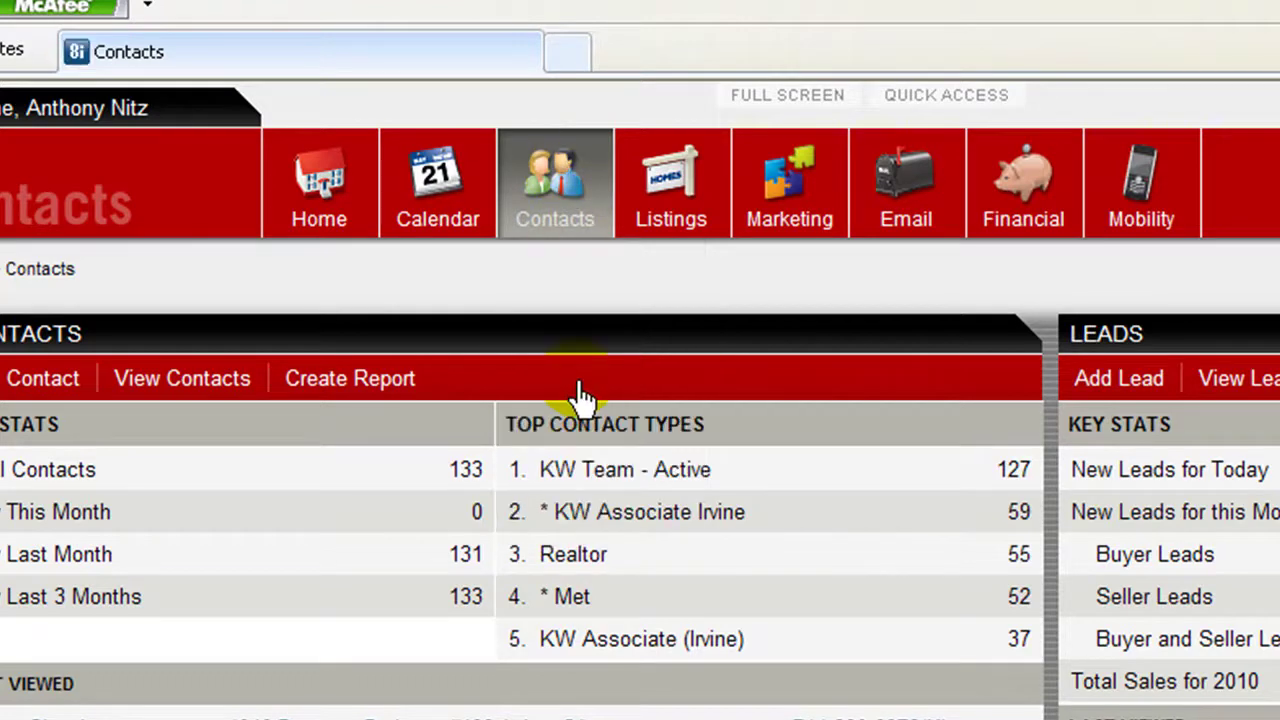
mouse_move(550, 215)
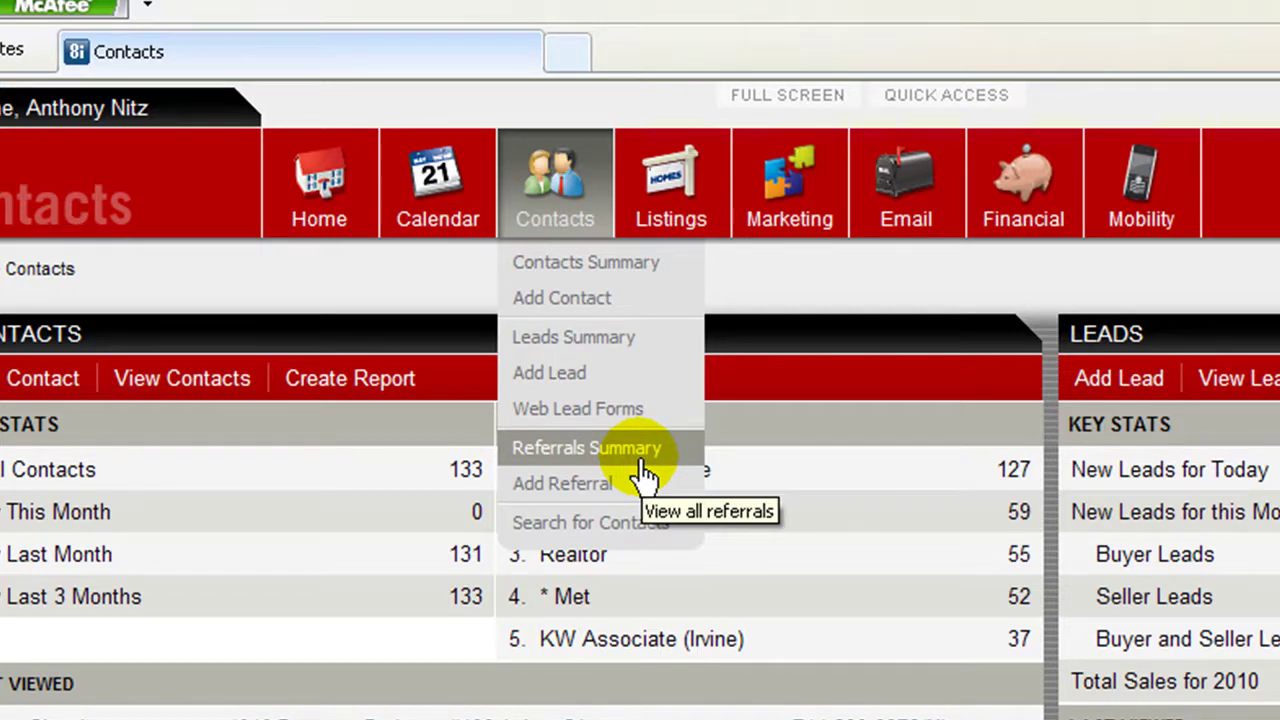
click(580, 208)
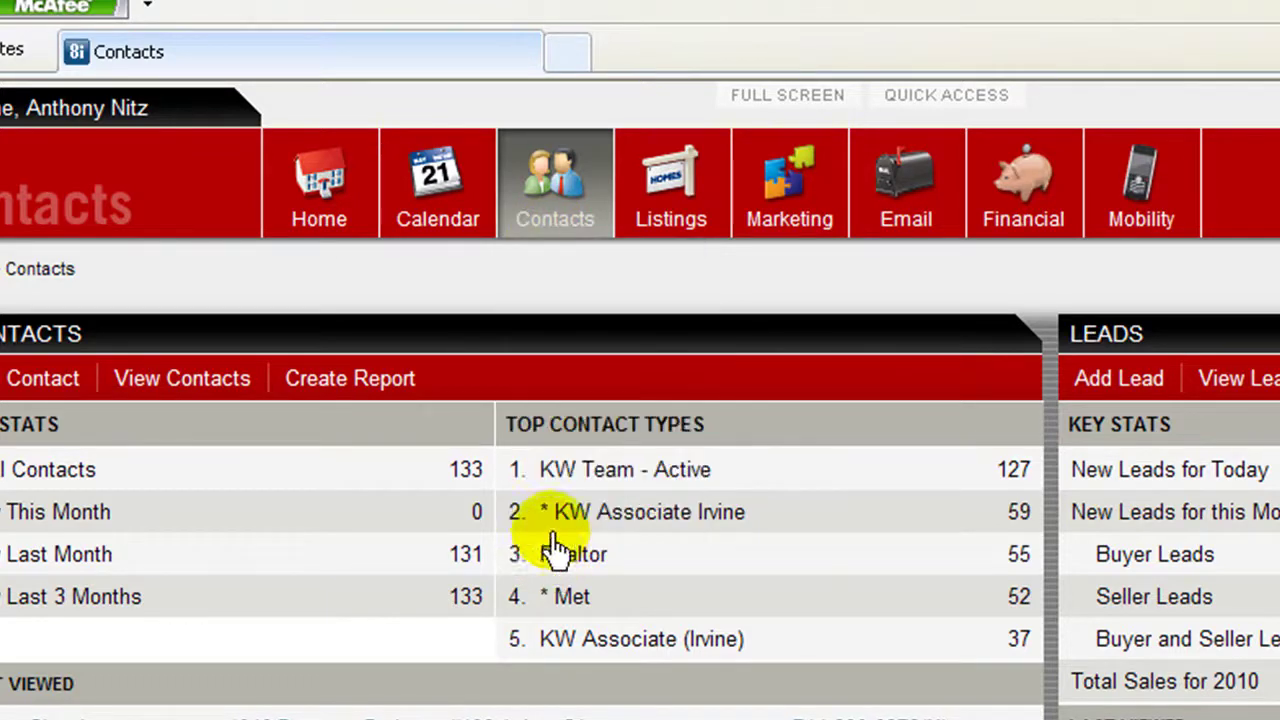
Open Search for Contacts and review the Quick Search criteria down to the search template options
mouse_move(550, 180)
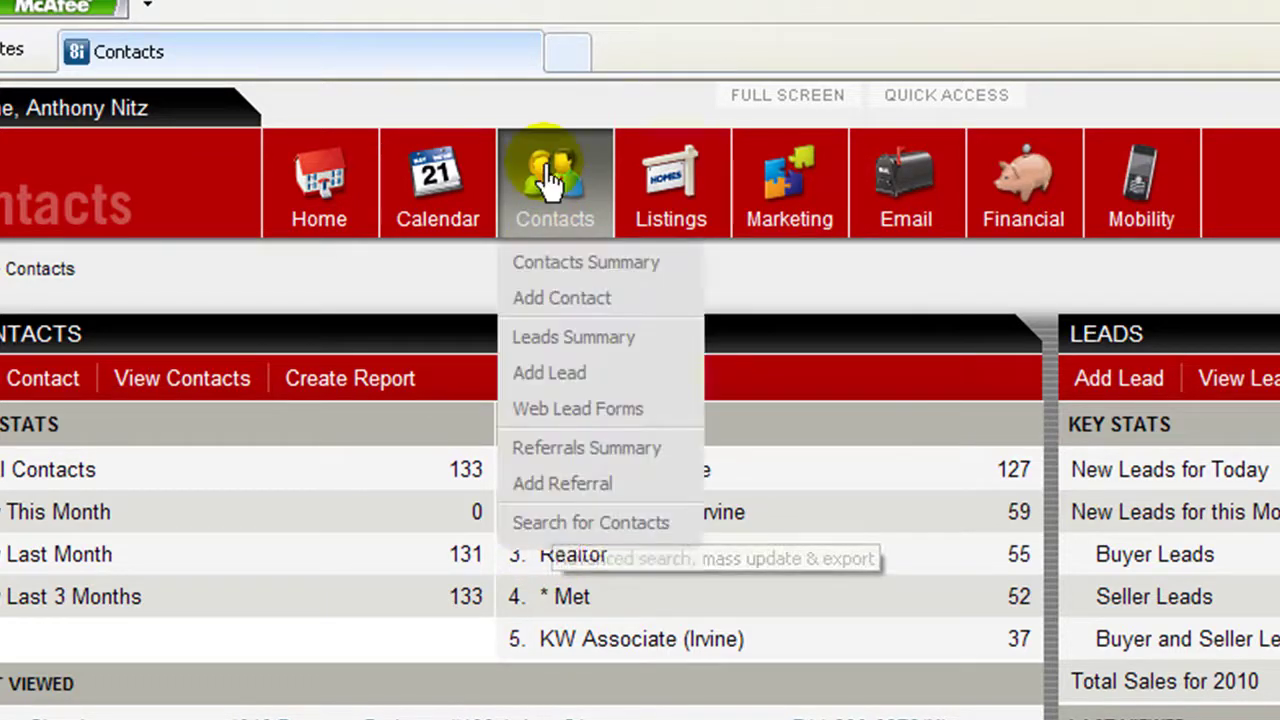
click(553, 527)
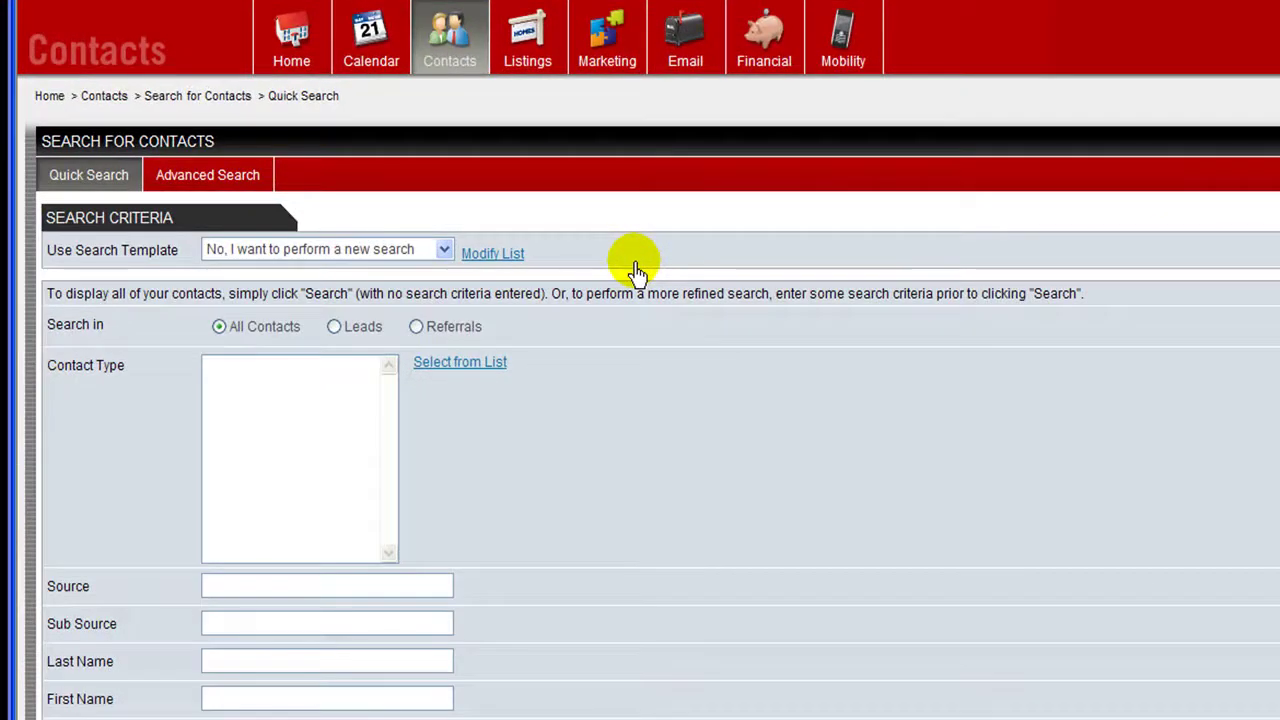
scroll(637, 272, down, 3)
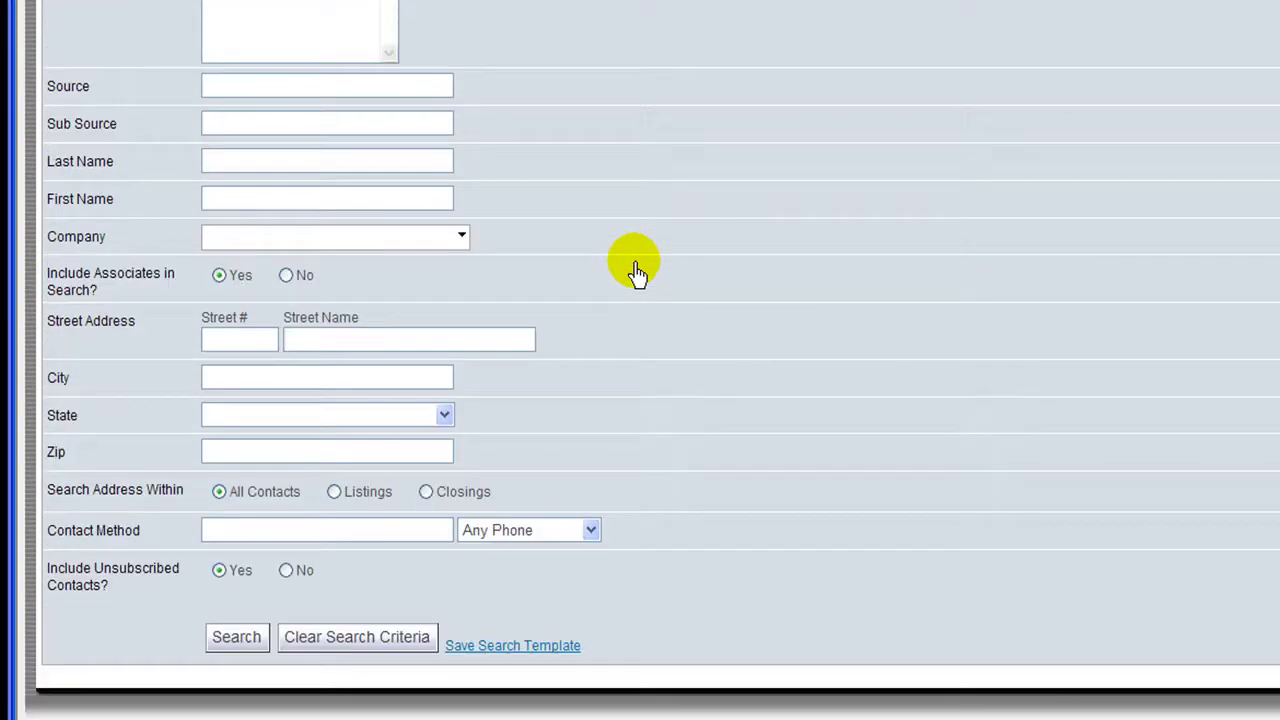
scroll(635, 278, up, 3)
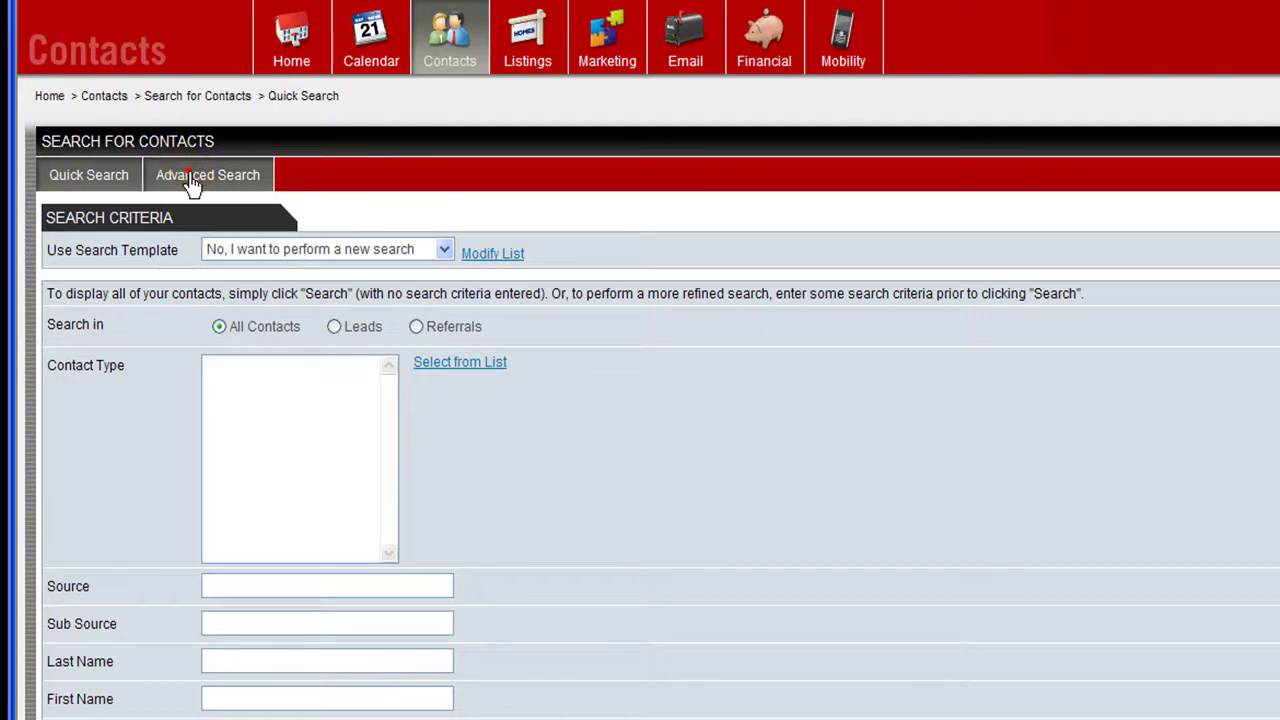
Switch the contact search to Advanced Search and review its condition fields
click(189, 174)
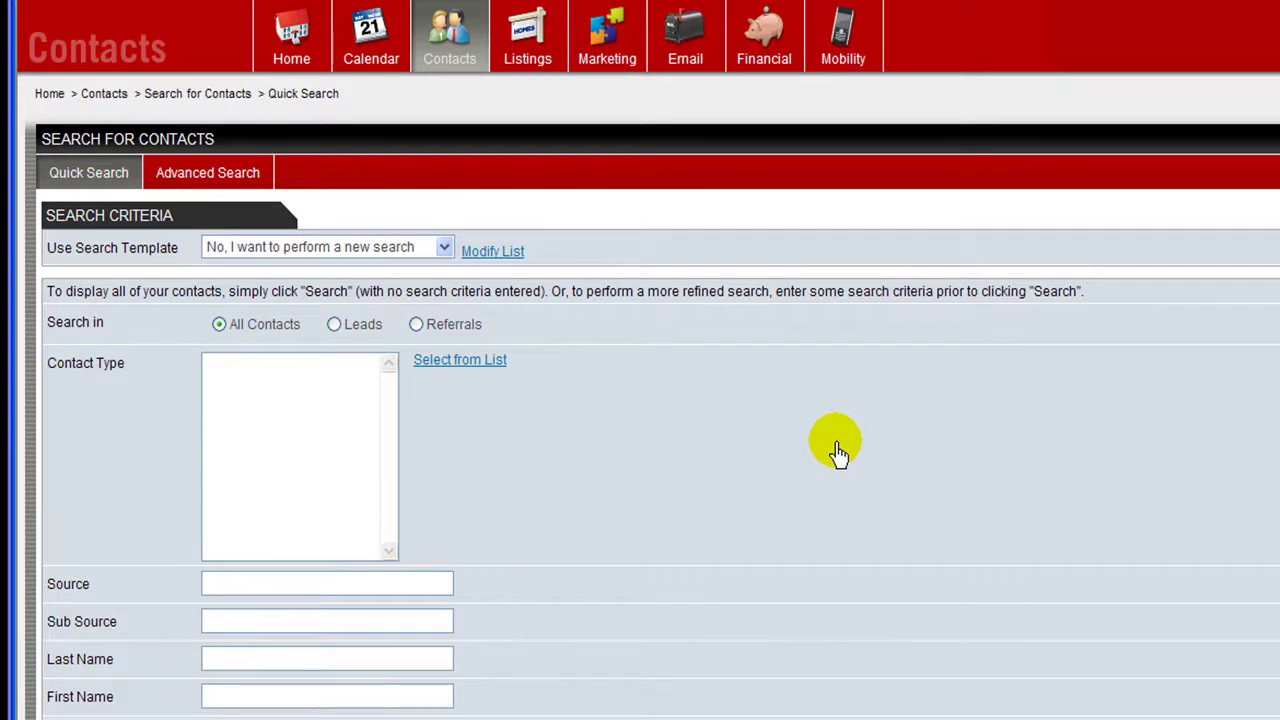
scroll(838, 452, down, 3)
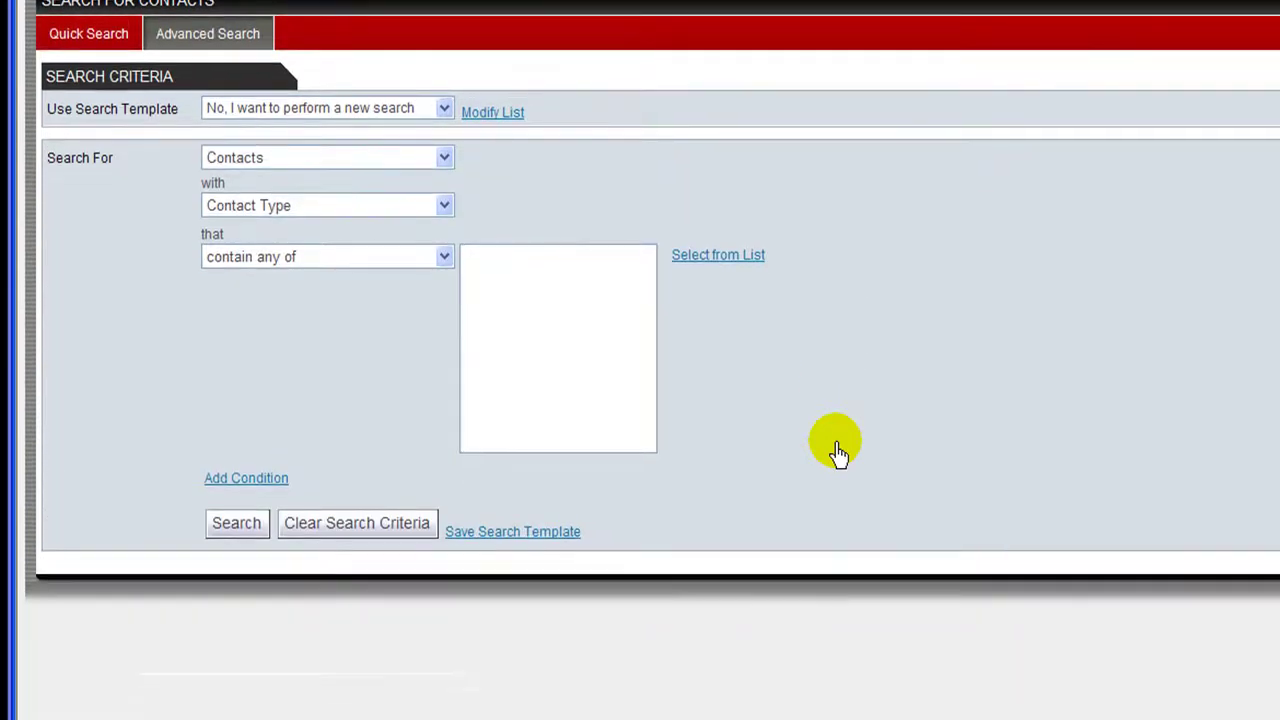
scroll(838, 452, up, 3)
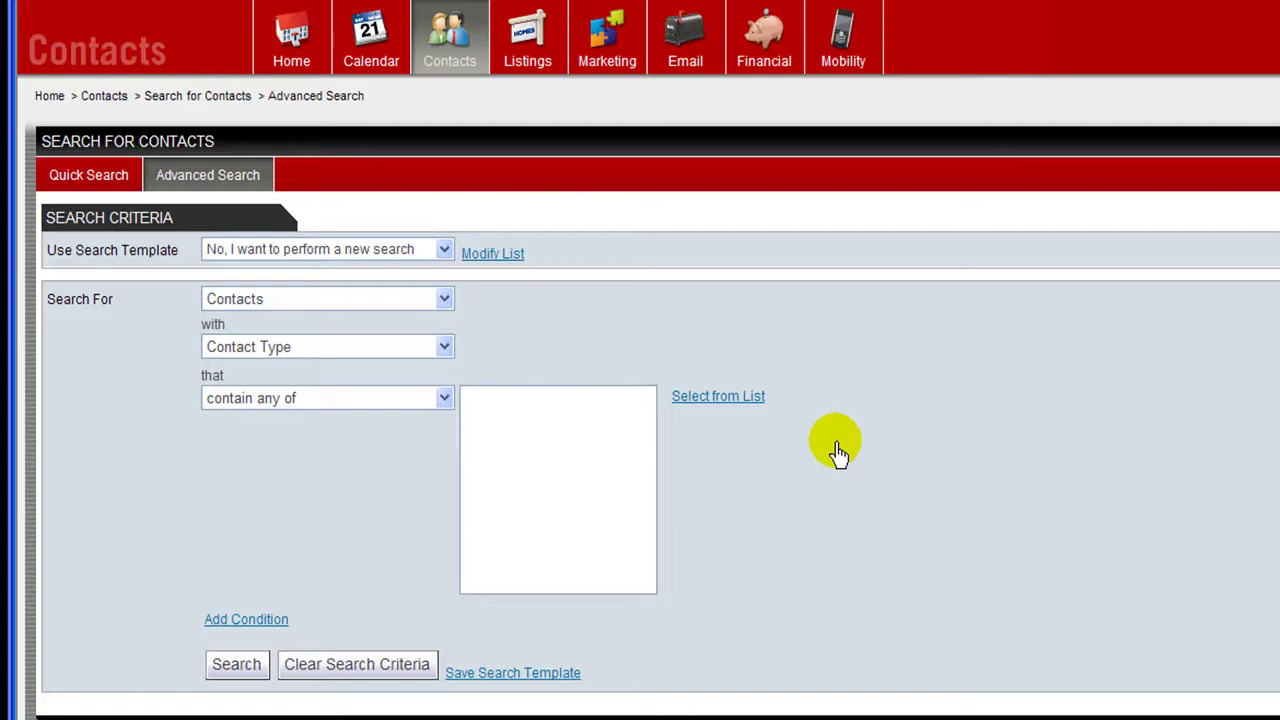
mouse_move(456, 39)
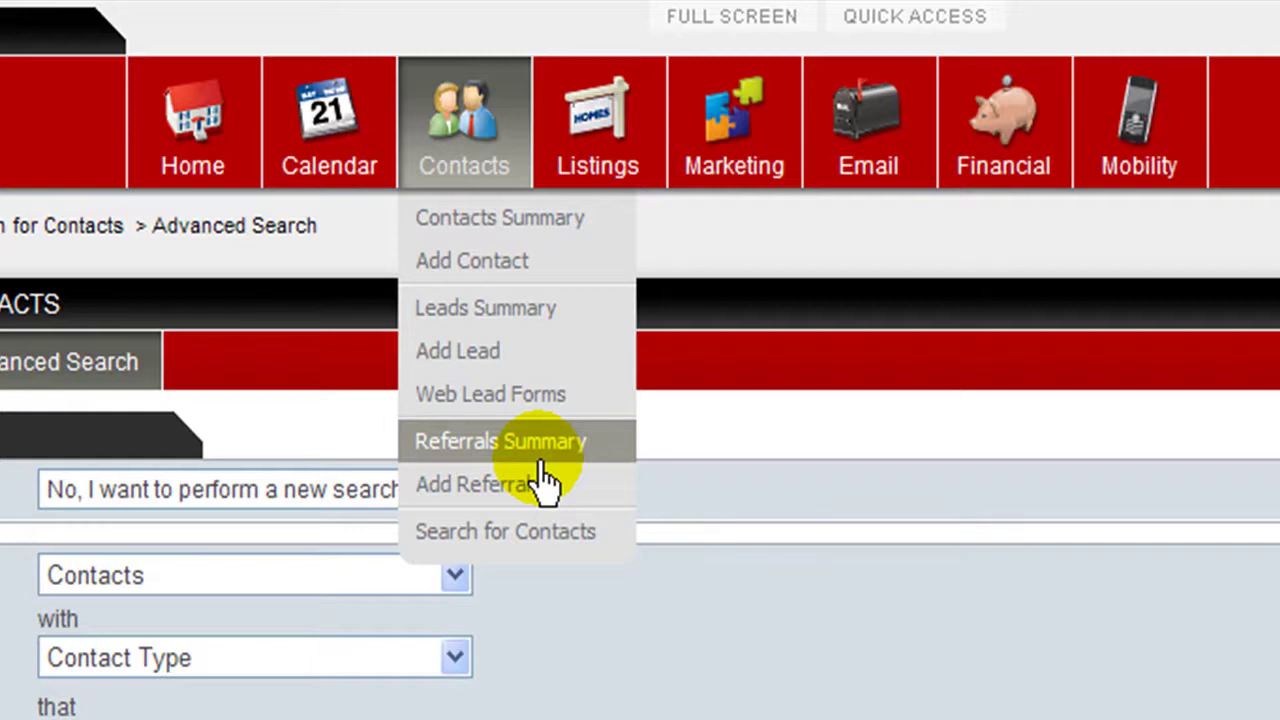
mouse_move(586, 143)
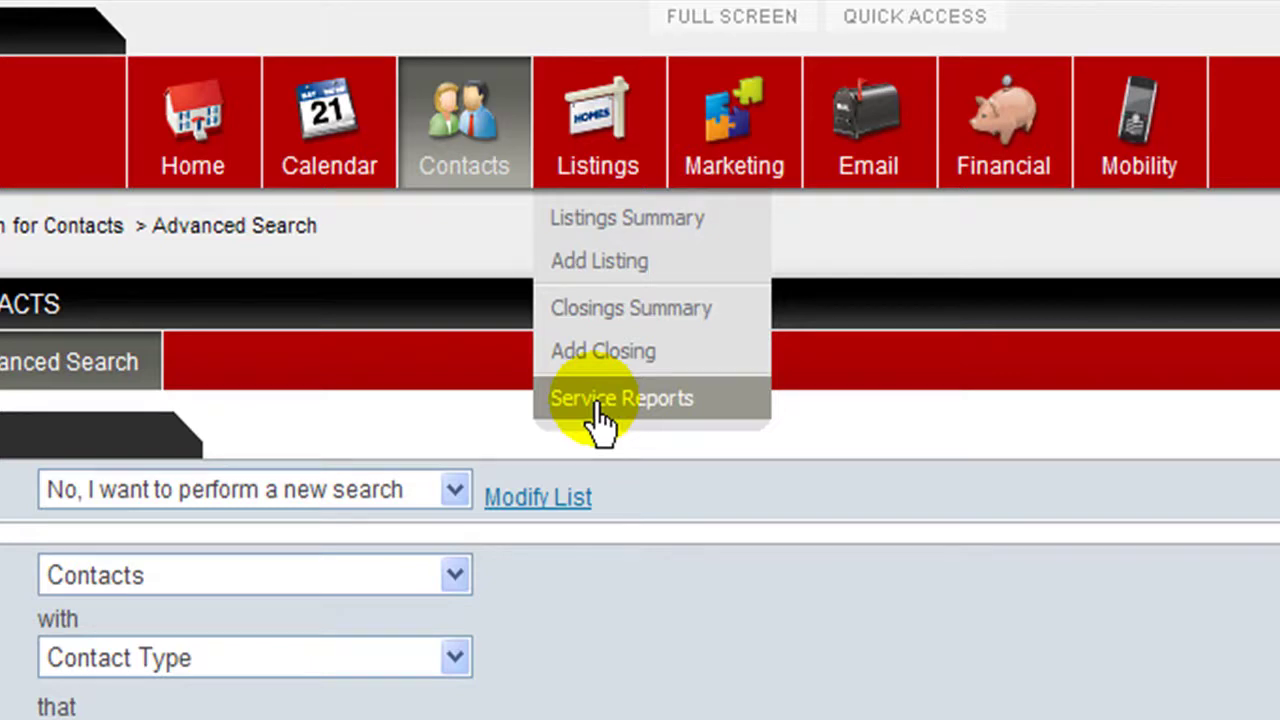
mouse_move(900, 149)
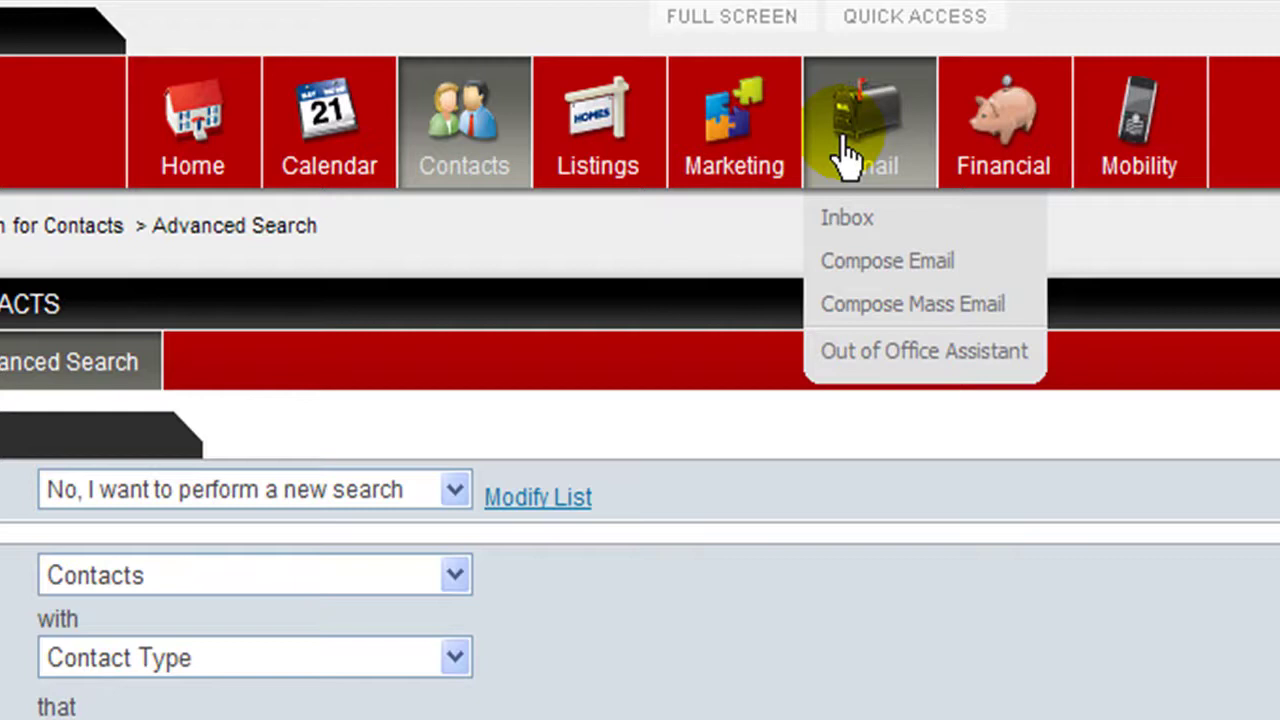
mouse_move(975, 157)
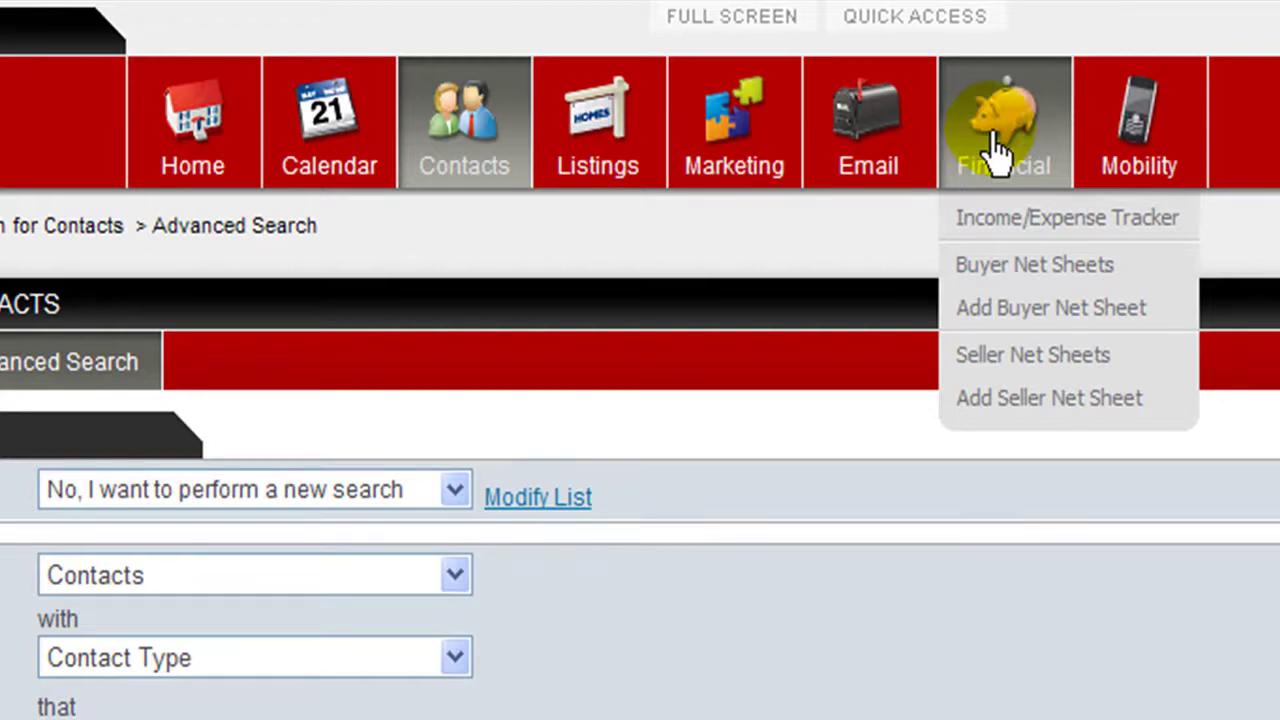
mouse_move(1205, 143)
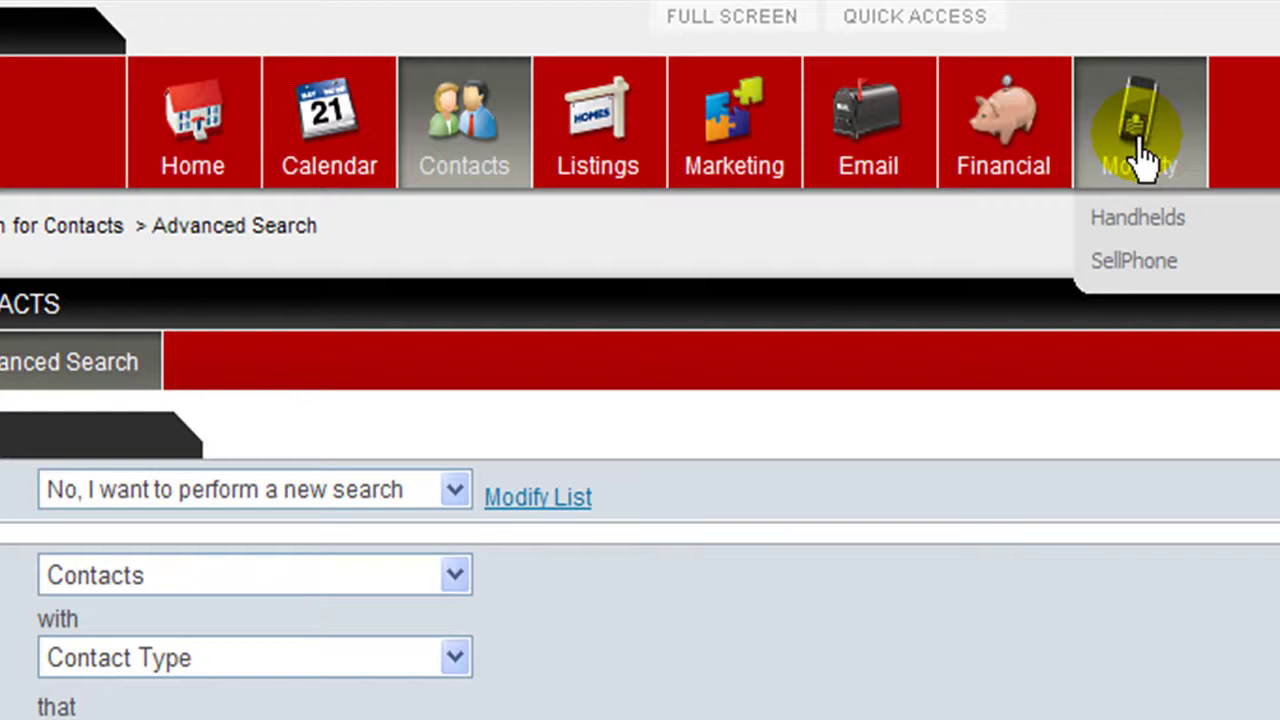
mouse_move(731, 120)
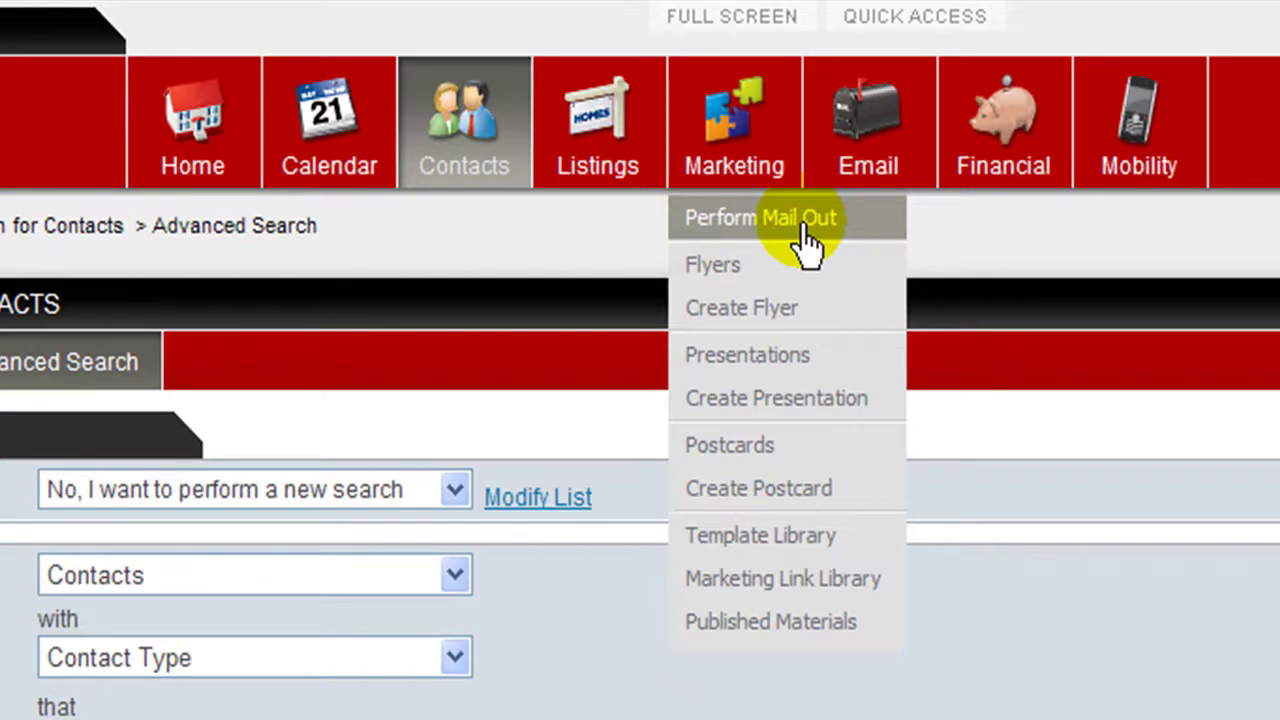
Open the marketing flyers, go to the Flyer Library and review the templates in the KW Flyers category
click(740, 266)
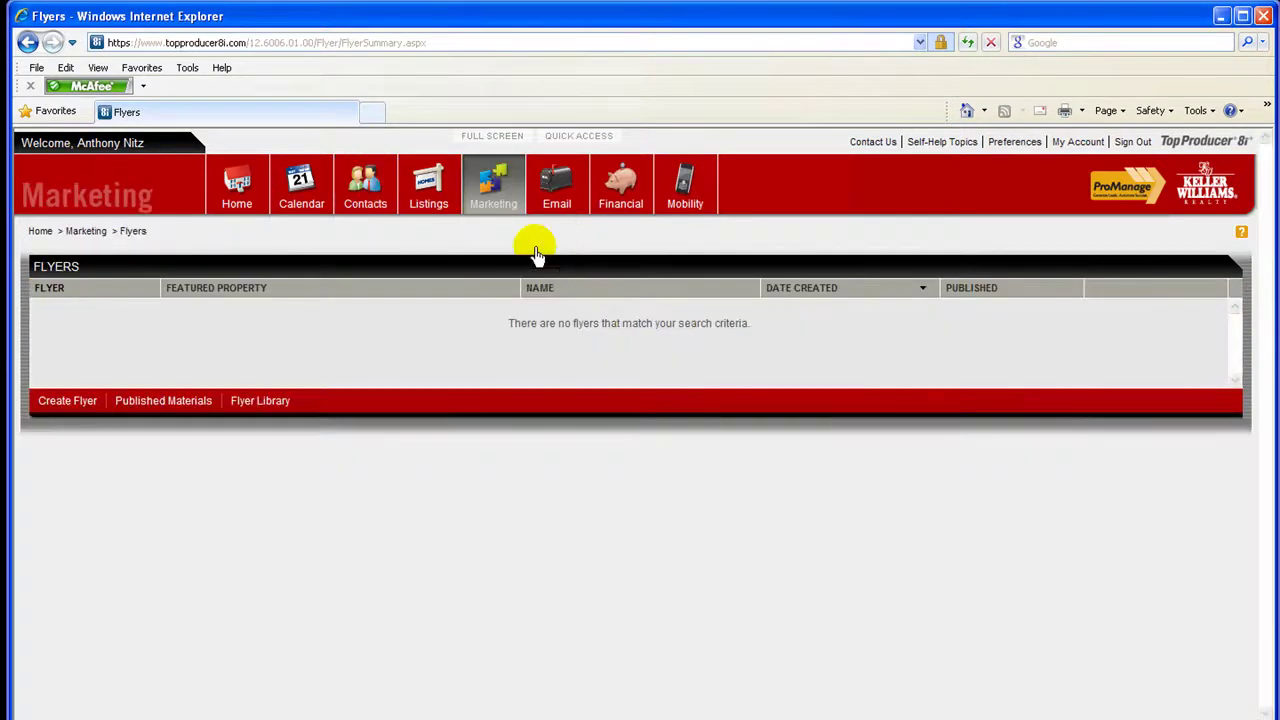
click(263, 405)
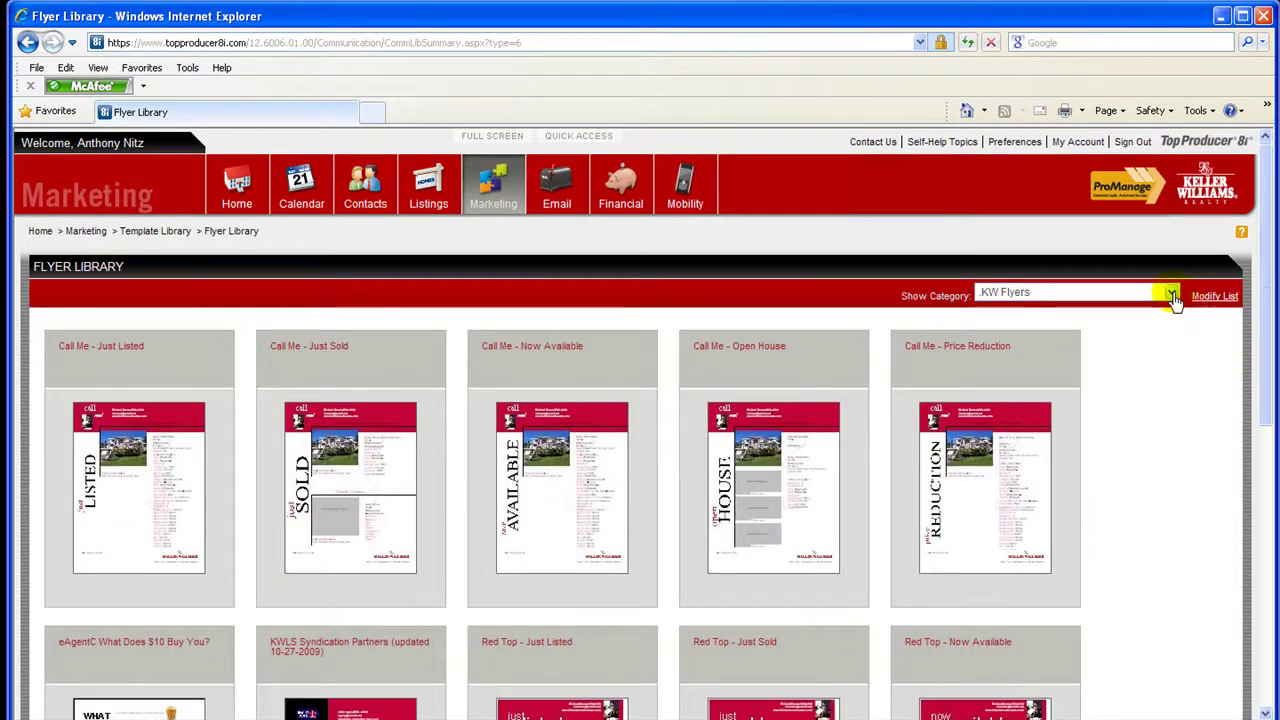
drag(1272, 295, 1270, 350)
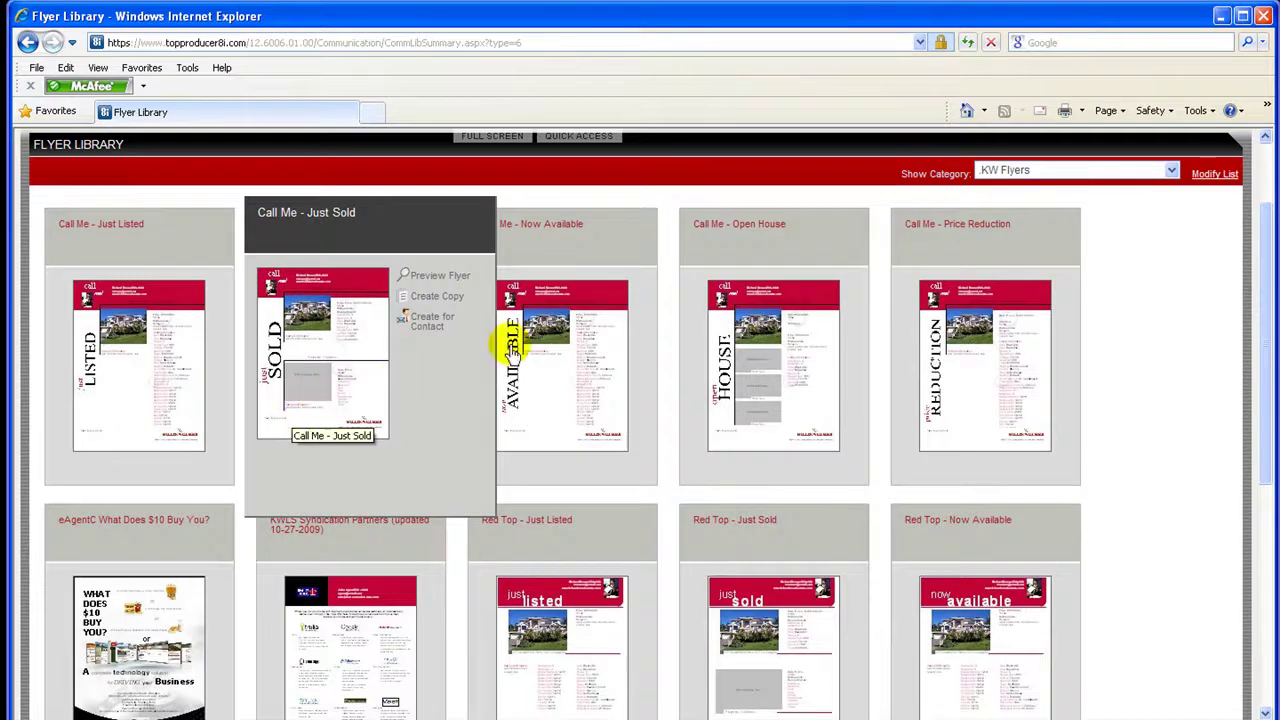
Browse the flyer templates in the Sunburst (Agent) category and in the Home Art (Agent) category
click(1168, 171)
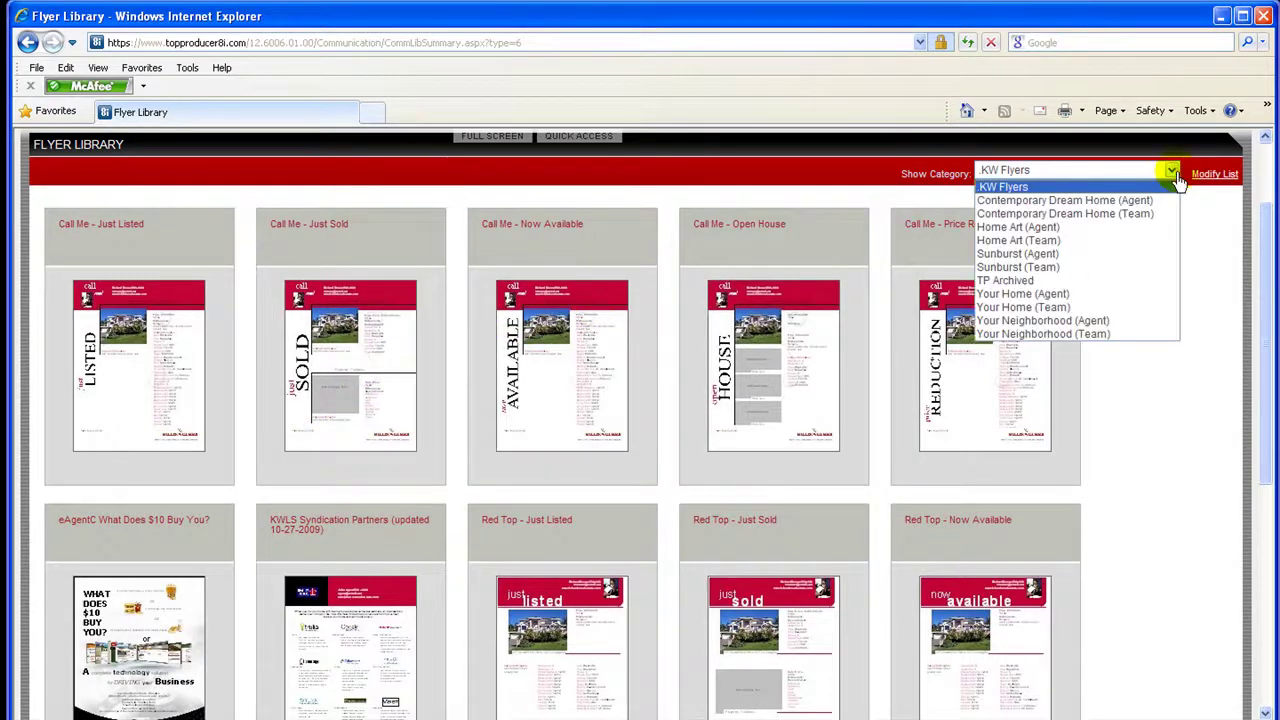
click(1086, 255)
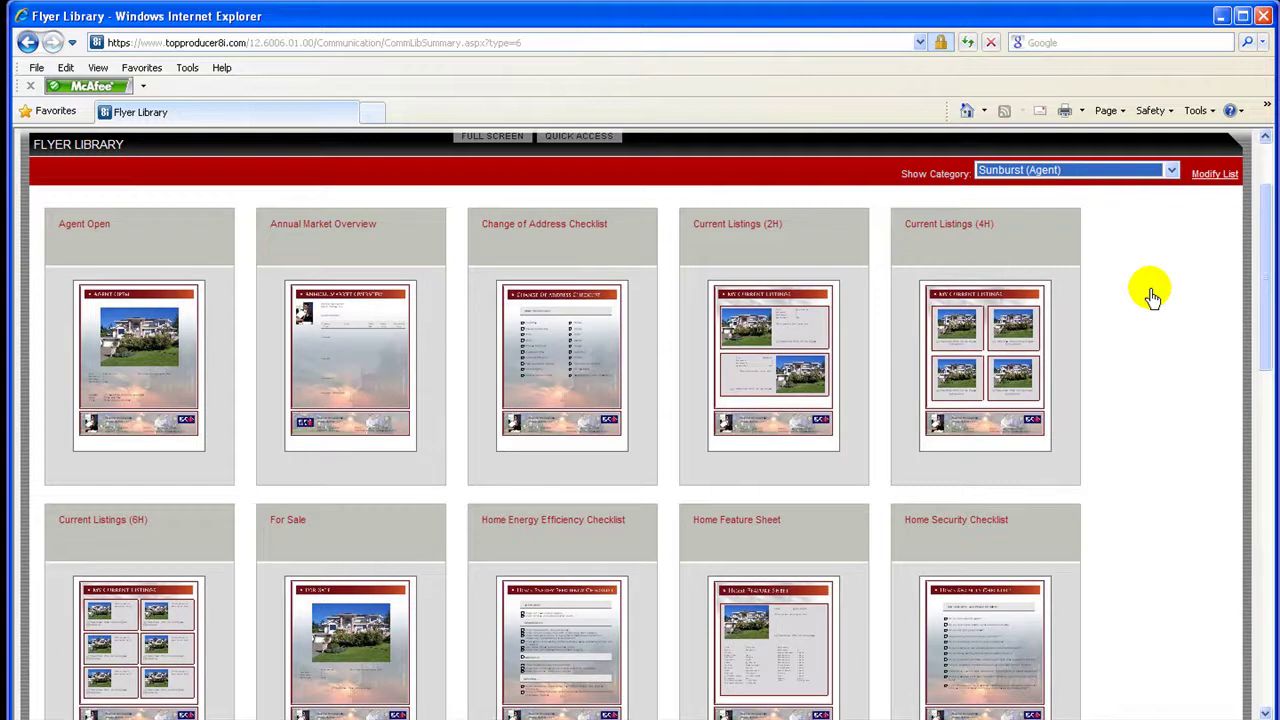
click(1172, 172)
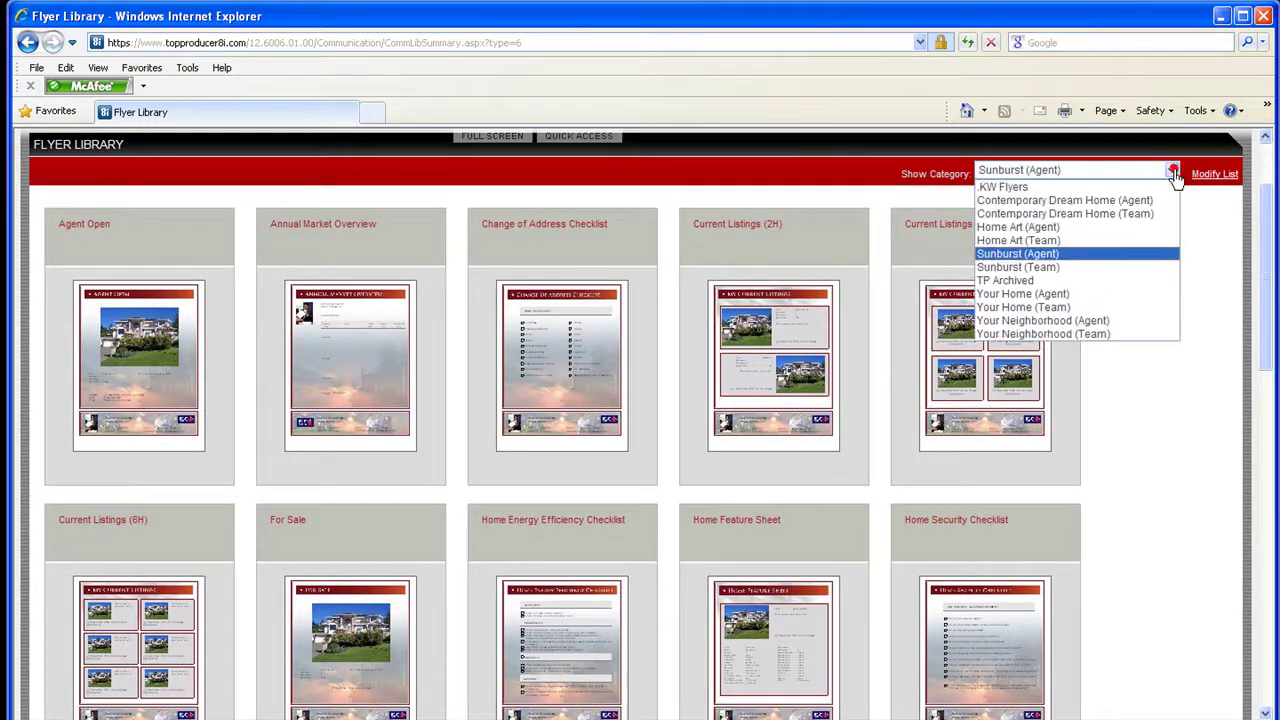
click(1146, 238)
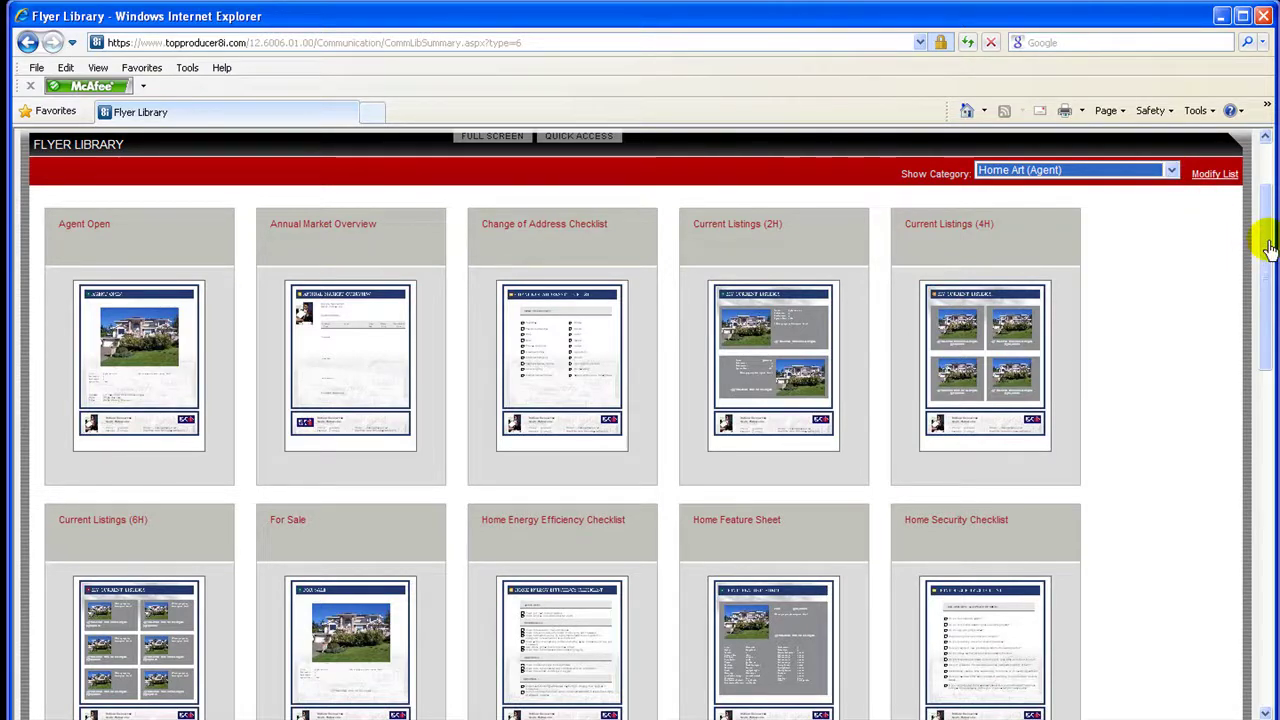
drag(1268, 248, 1268, 208)
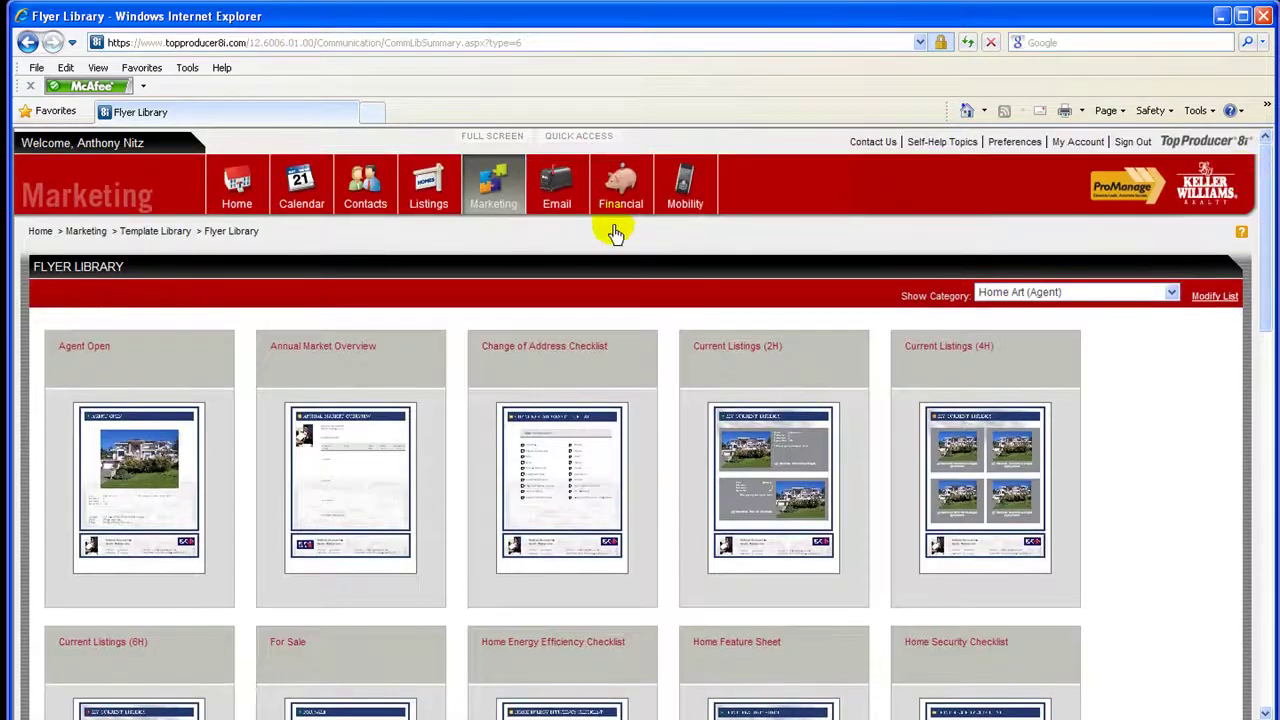
Open the marketing presentations, go to the Presentation Library and show the KW Presentations category
mouse_move(495, 200)
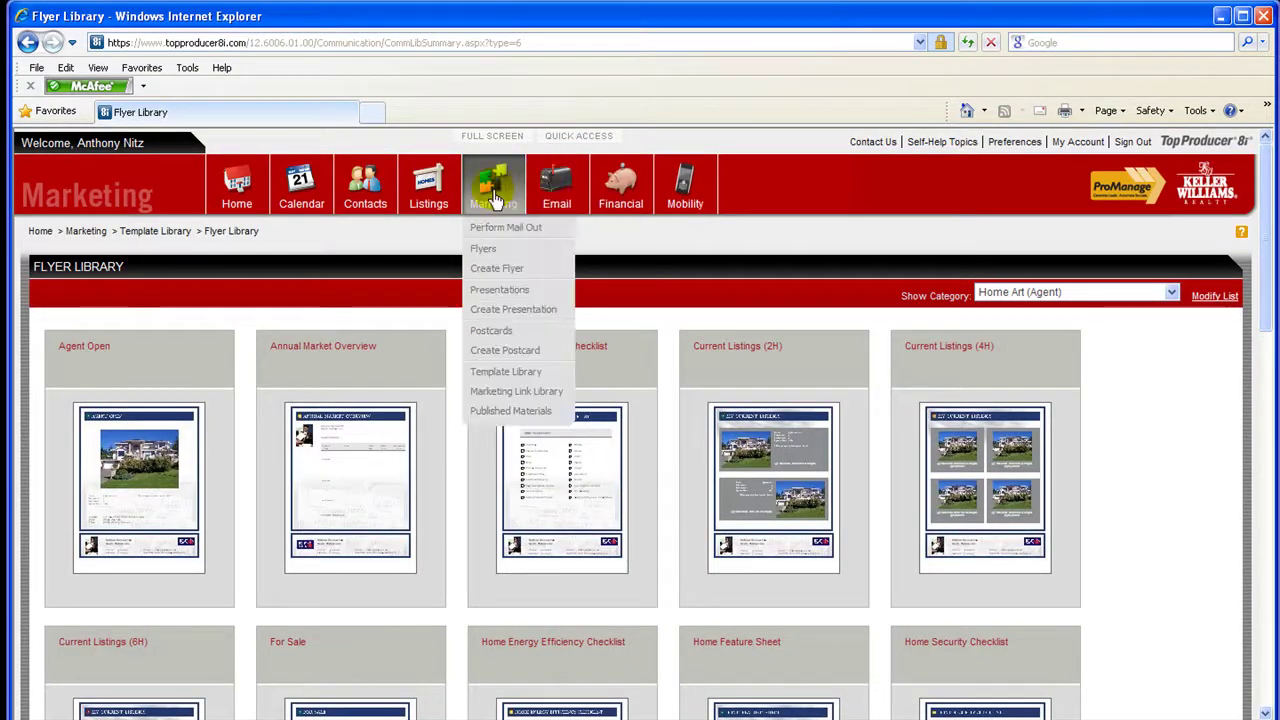
click(495, 291)
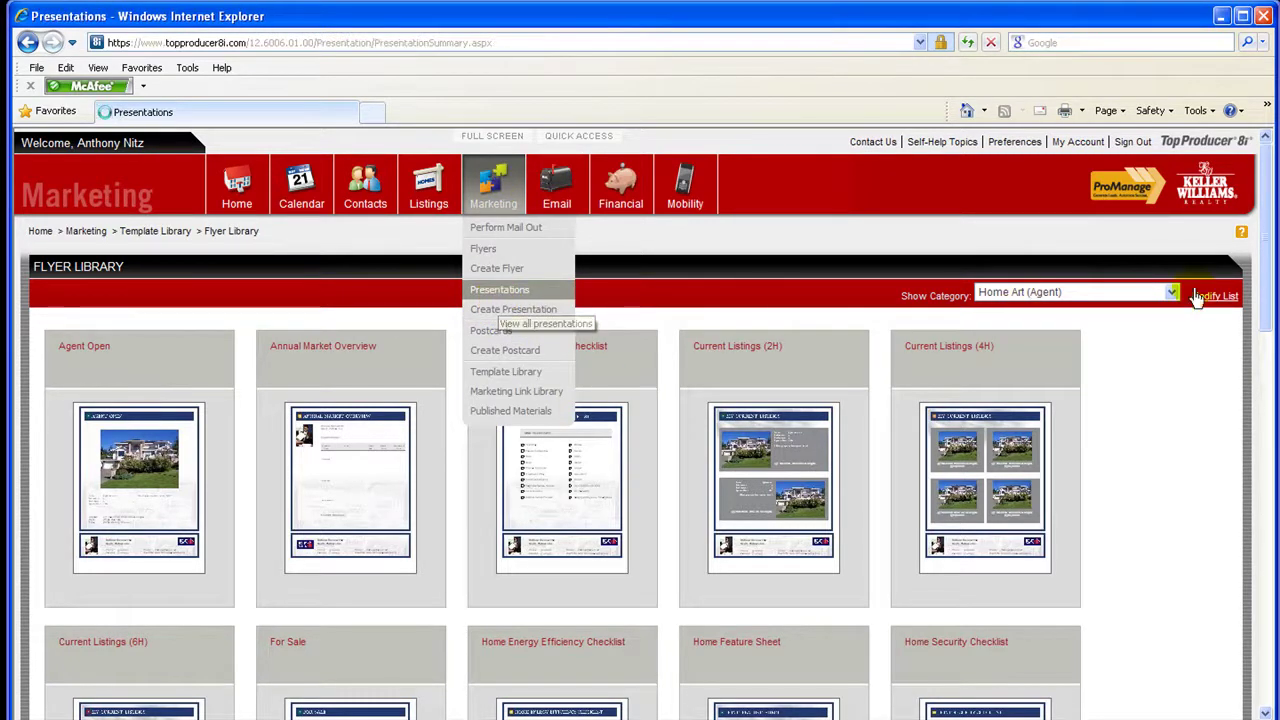
click(1267, 246)
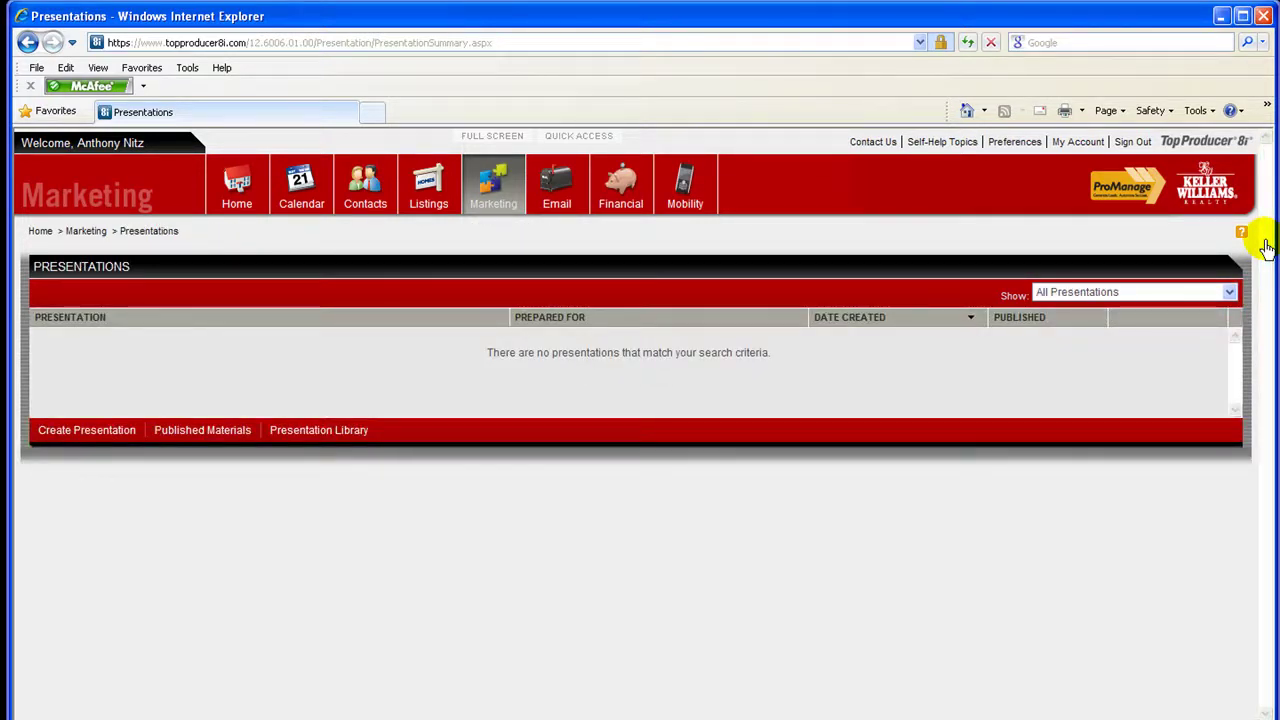
click(306, 432)
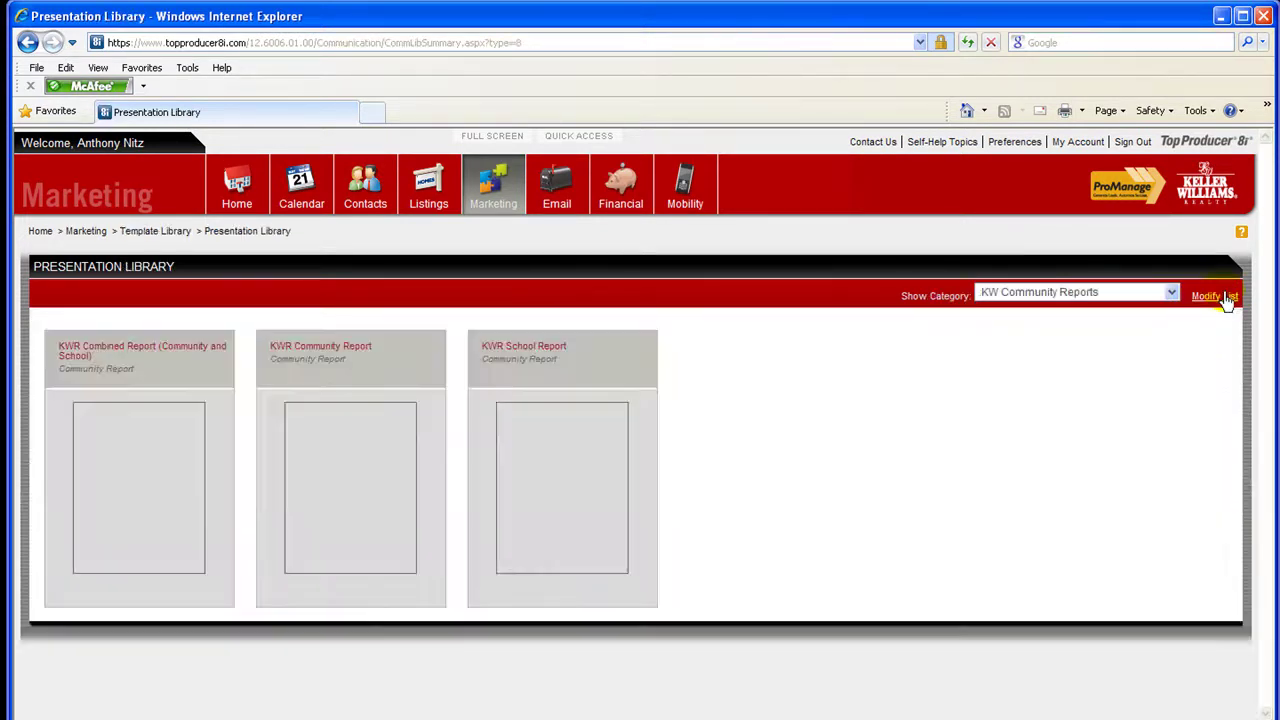
click(1172, 294)
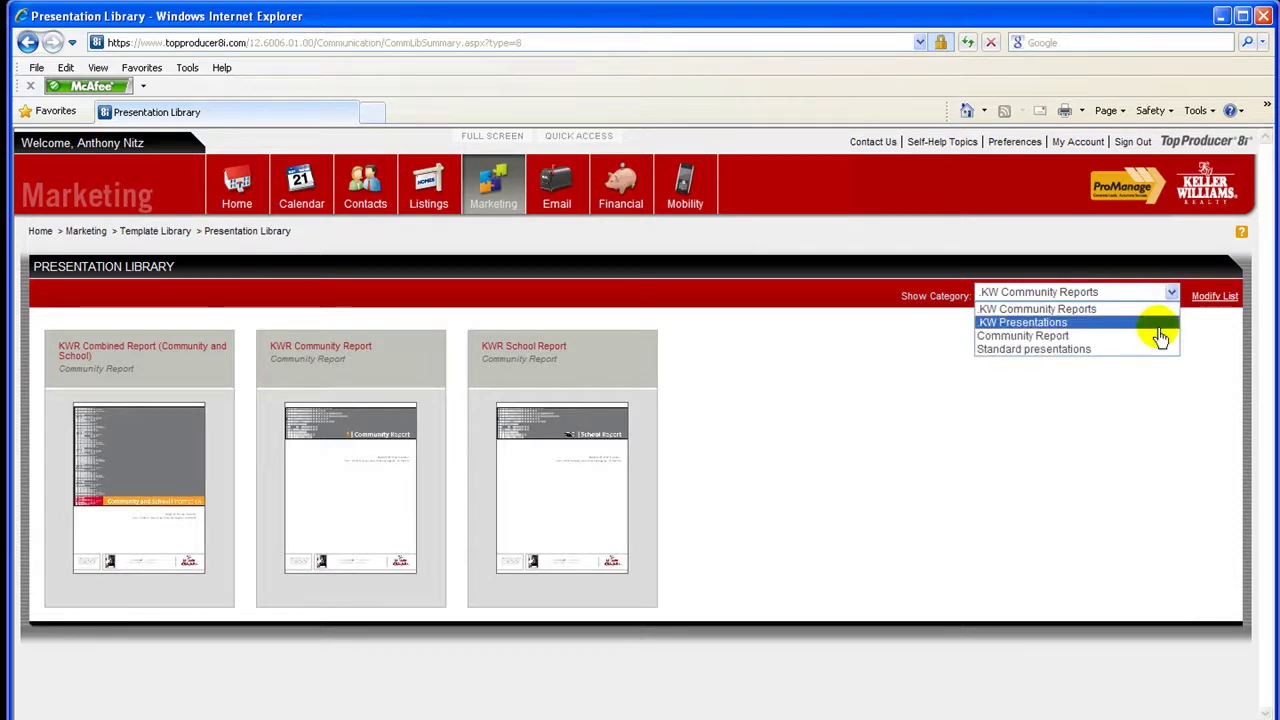
click(1158, 326)
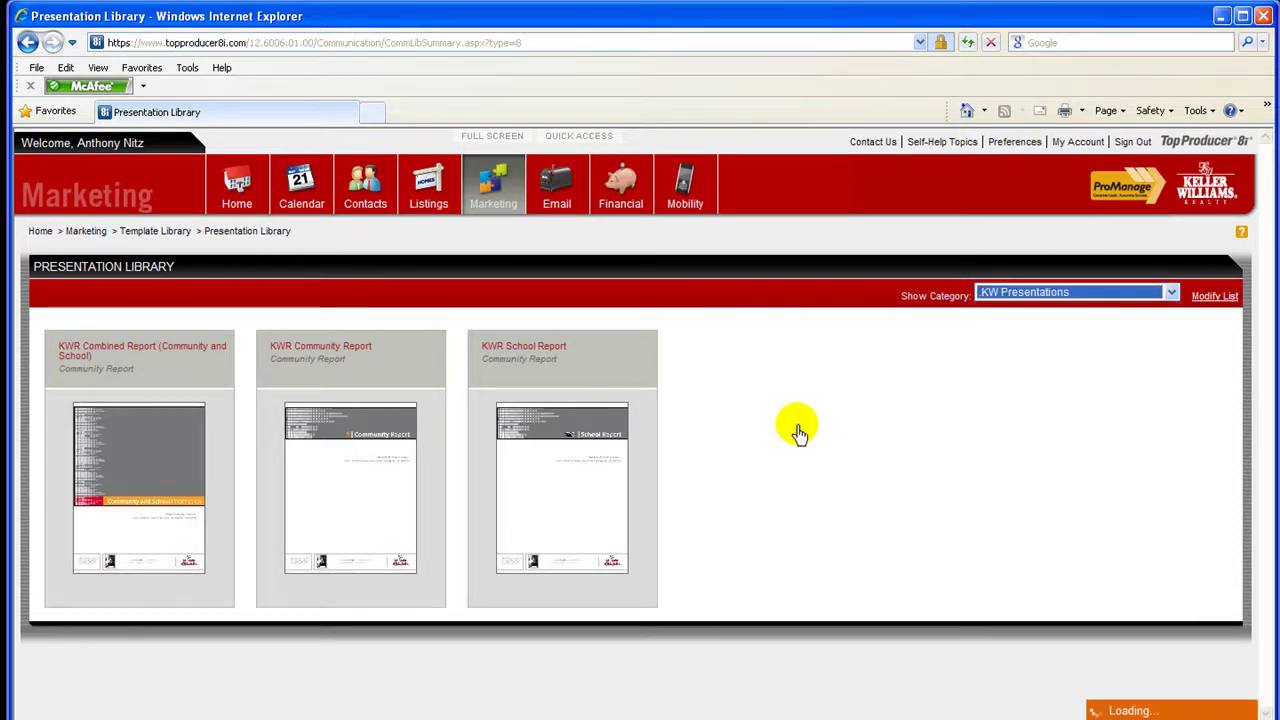
Review the KW Presentations templates, from the read-me and buyer and seller guides down to the Spanish versions
mouse_move(745, 480)
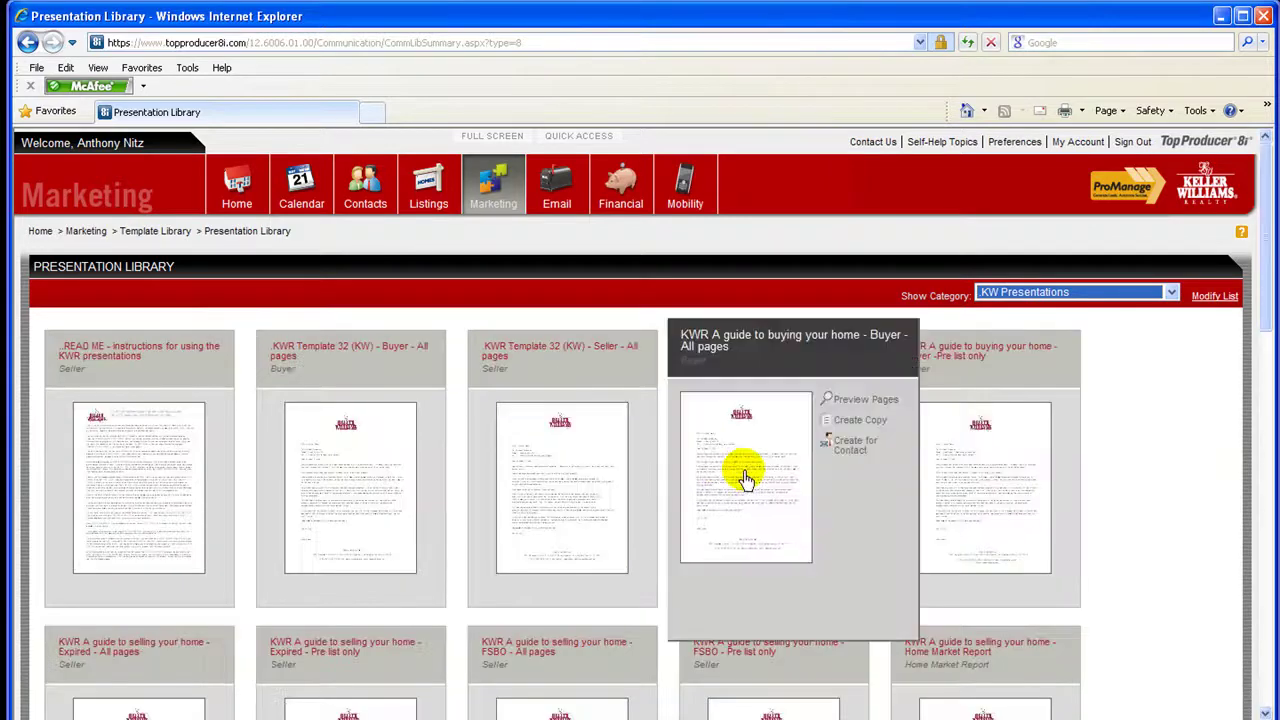
mouse_move(409, 466)
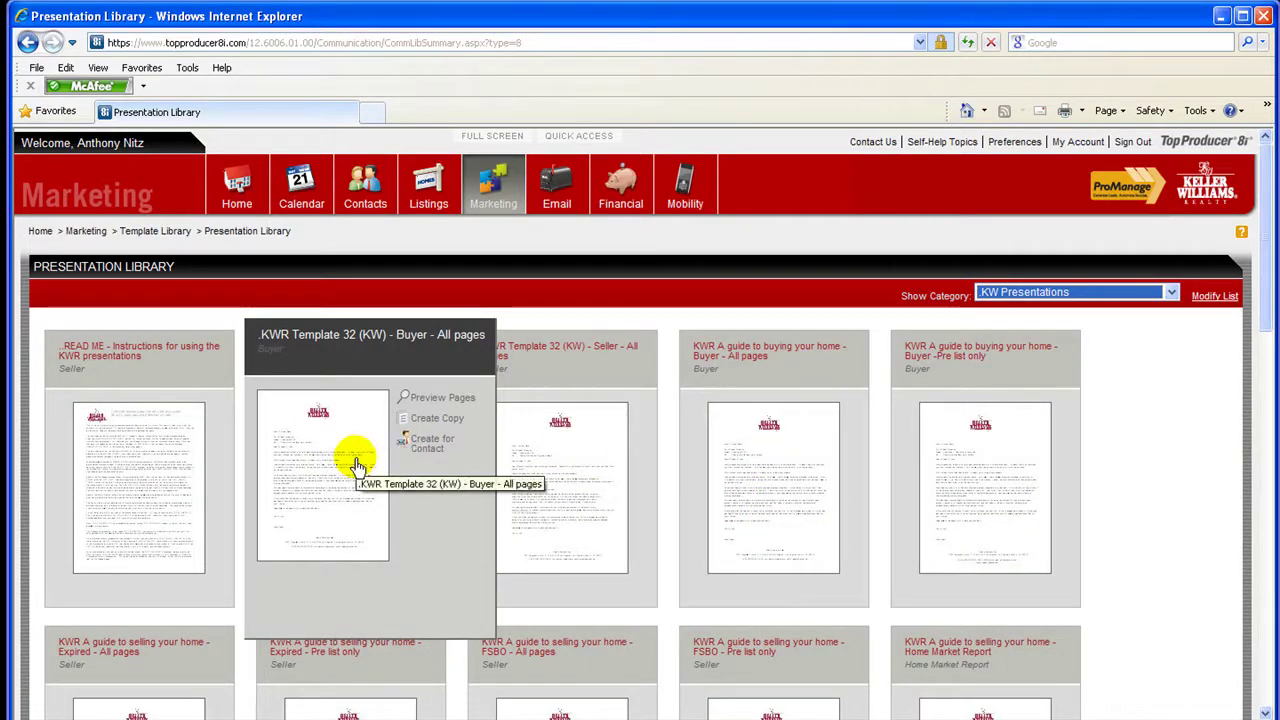
mouse_move(163, 466)
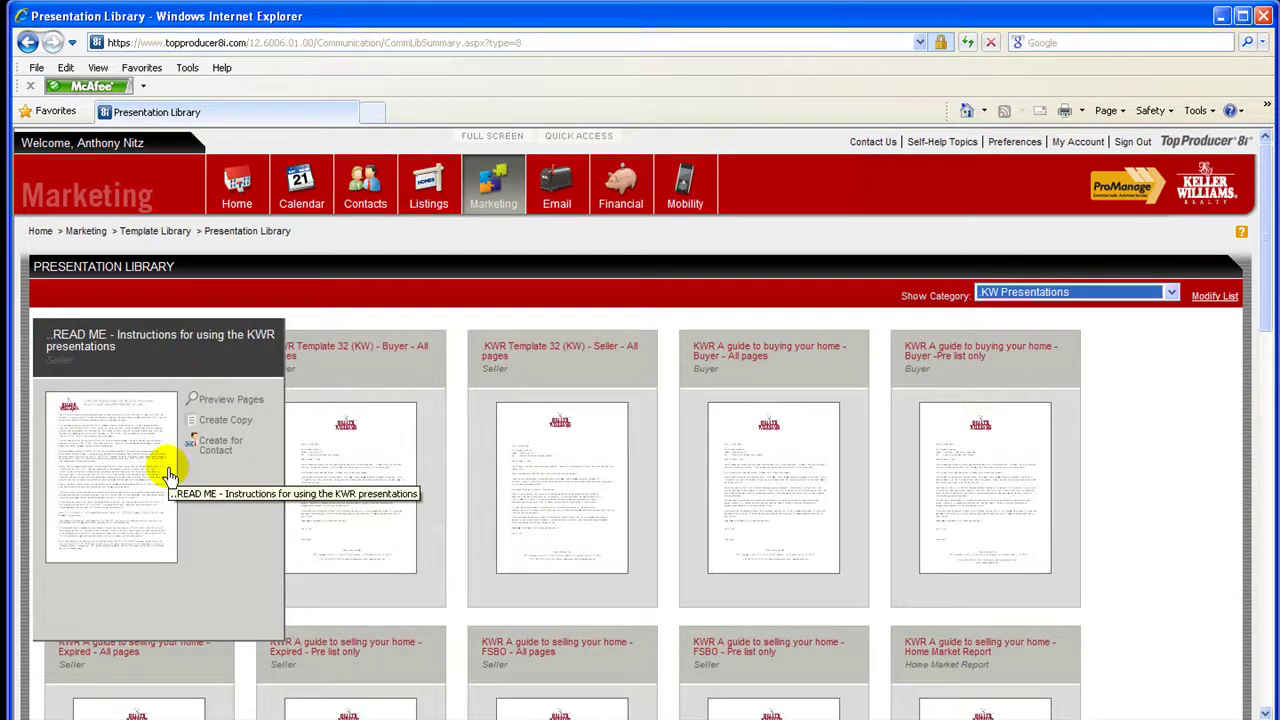
mouse_move(558, 452)
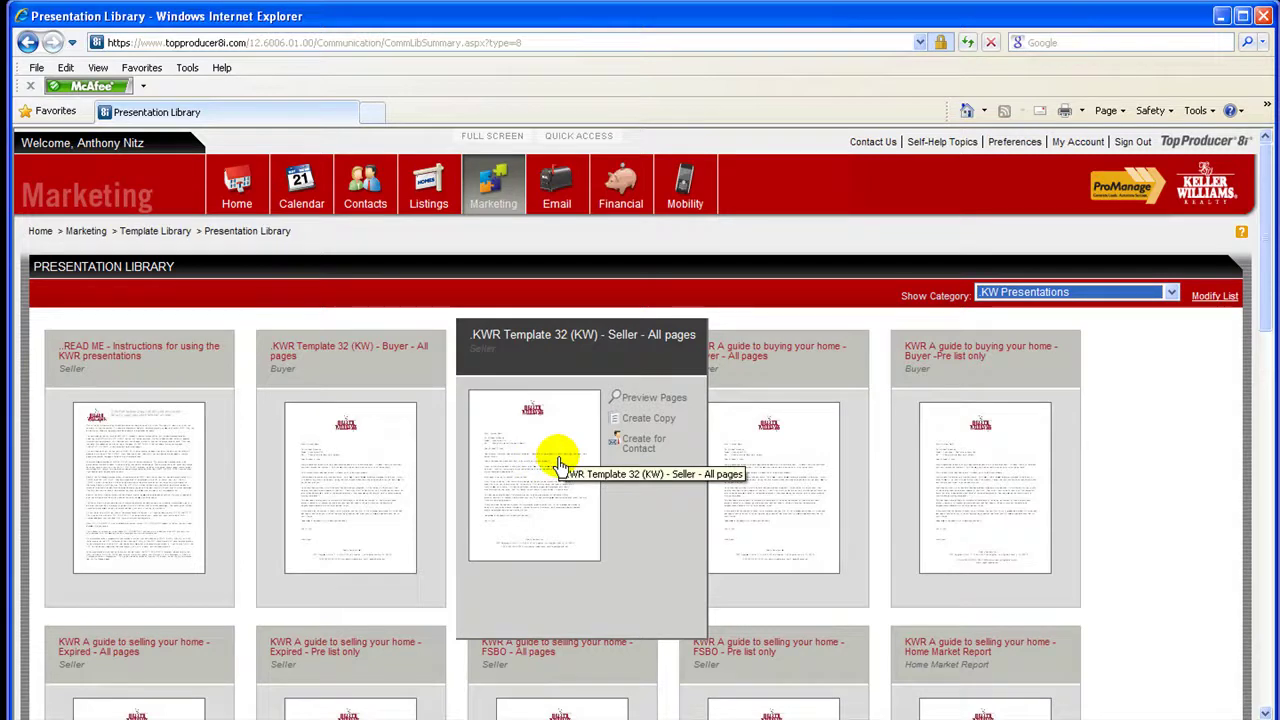
mouse_move(366, 694)
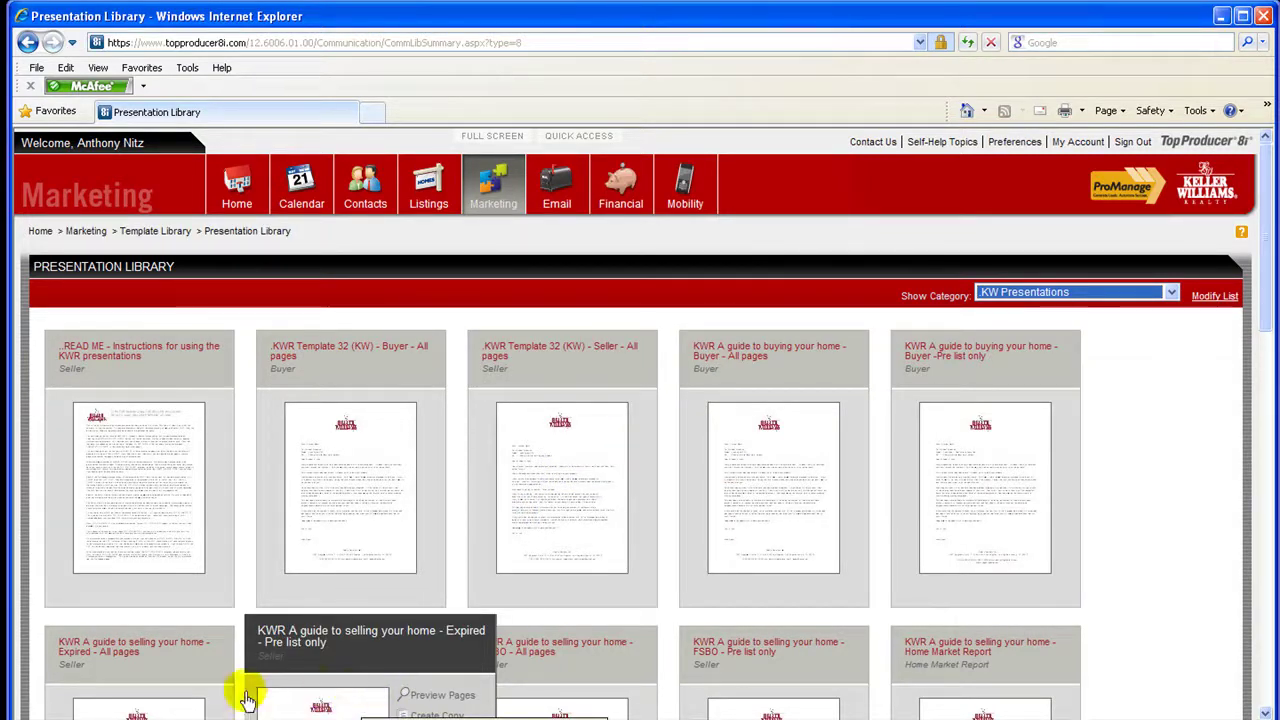
mouse_move(117, 712)
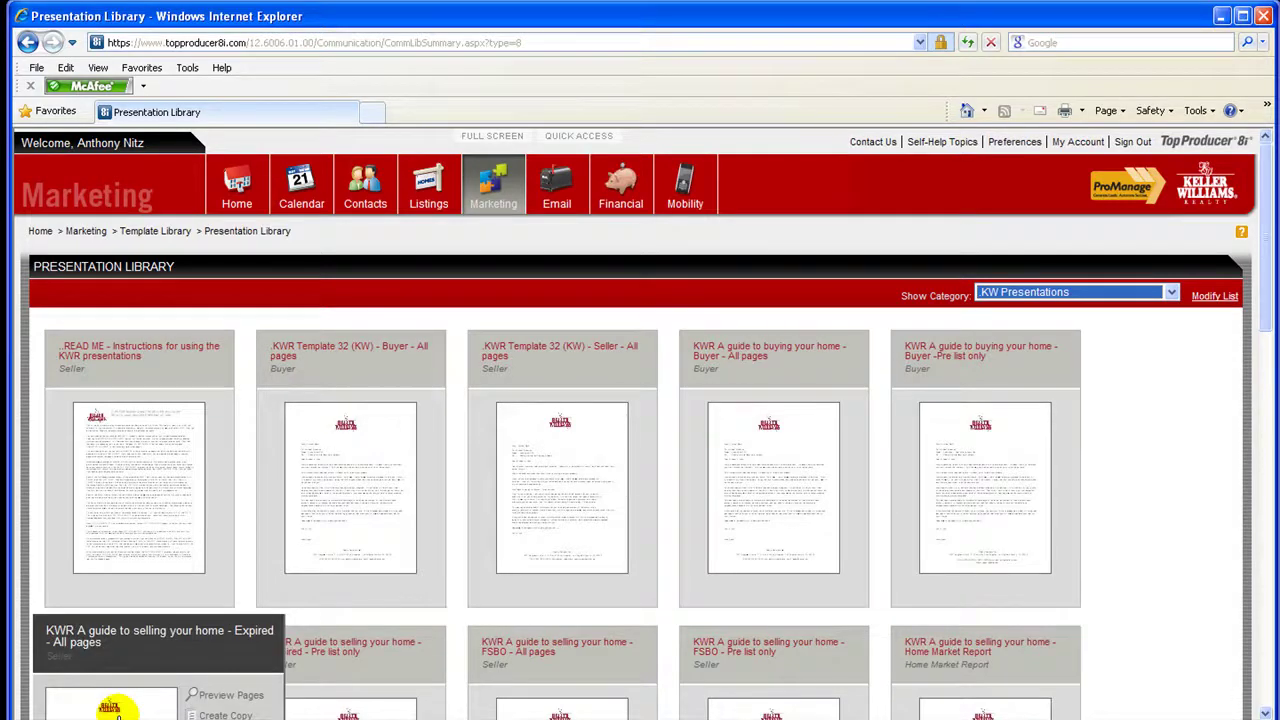
mouse_move(980, 464)
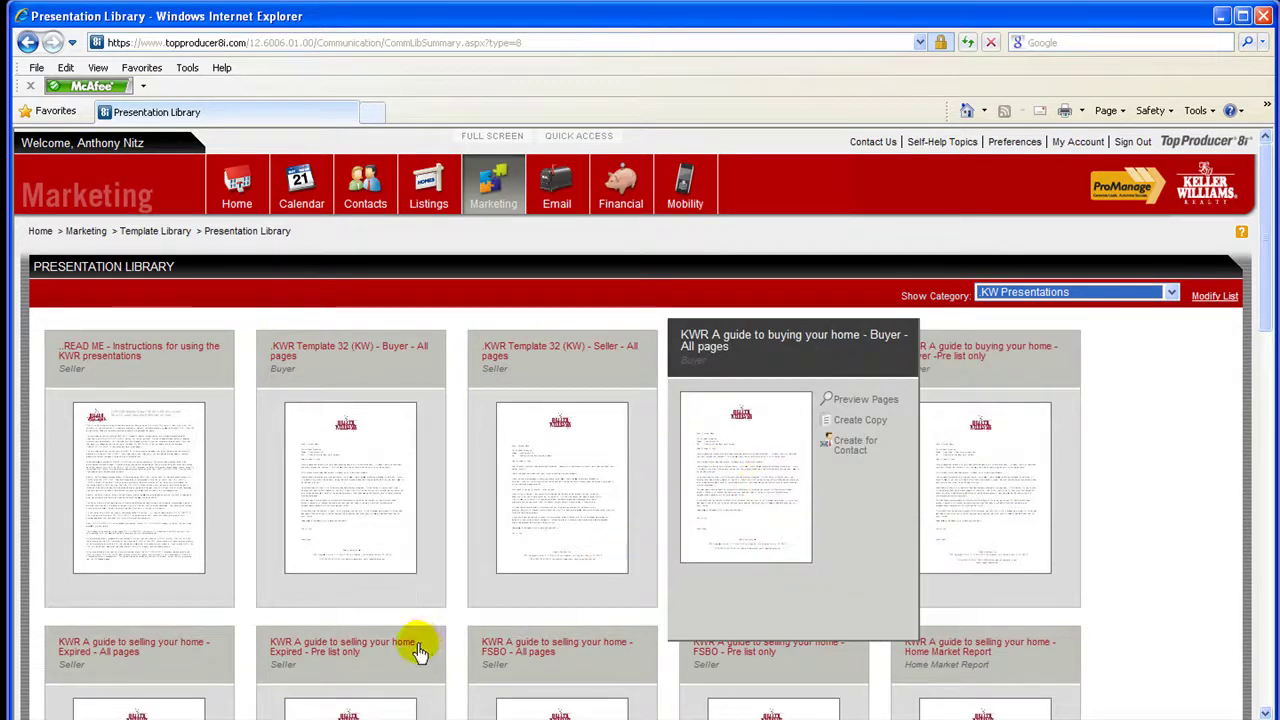
mouse_move(607, 677)
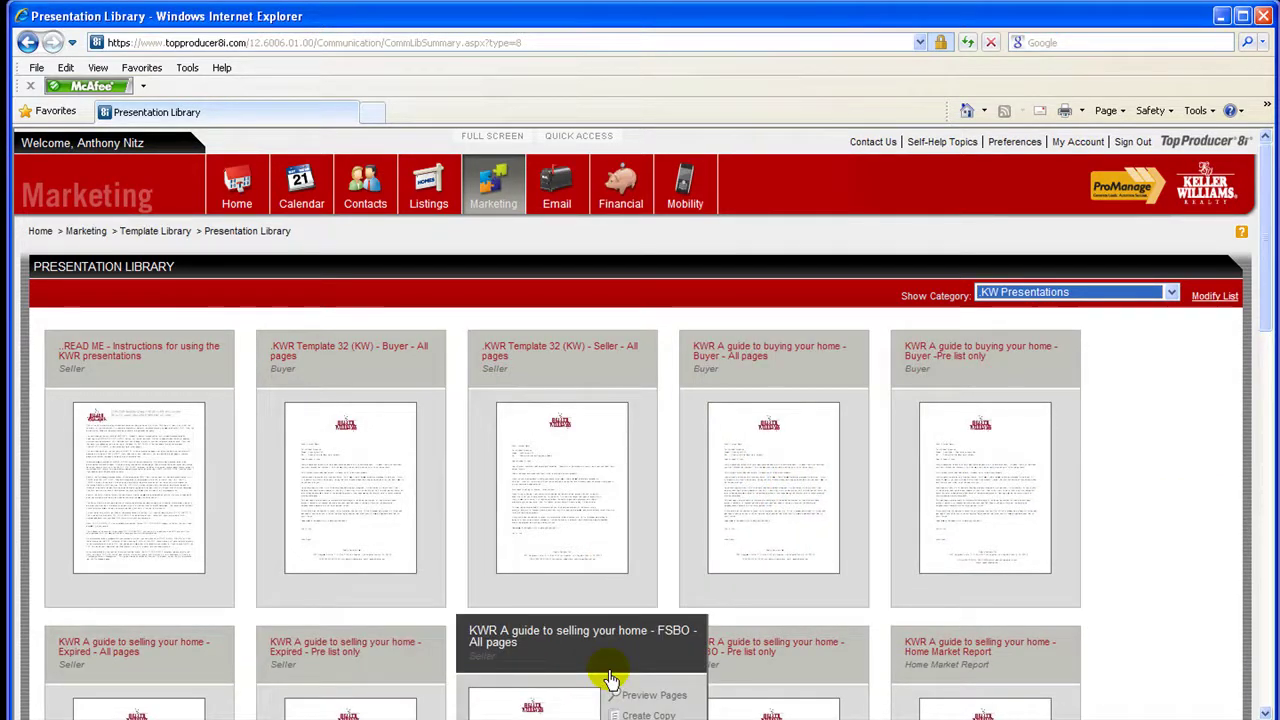
mouse_move(803, 668)
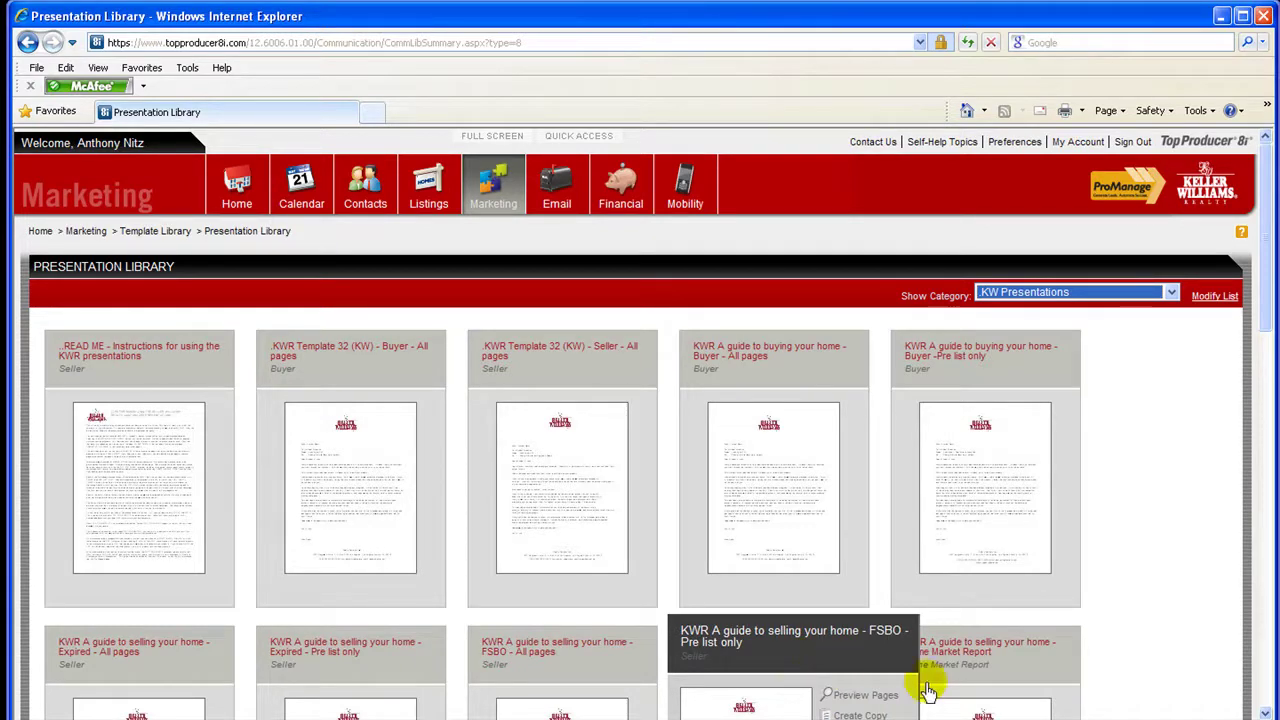
mouse_move(973, 686)
scroll(973, 686, down, 10)
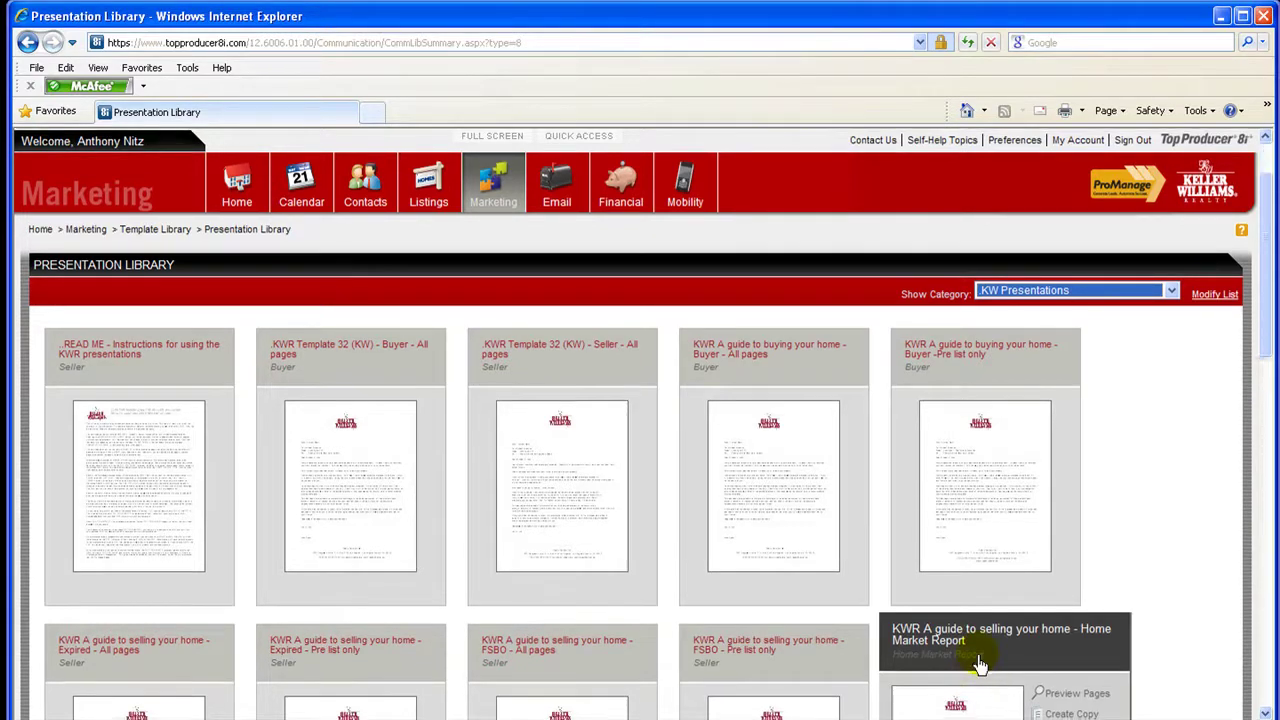
scroll(1117, 554, down, 3)
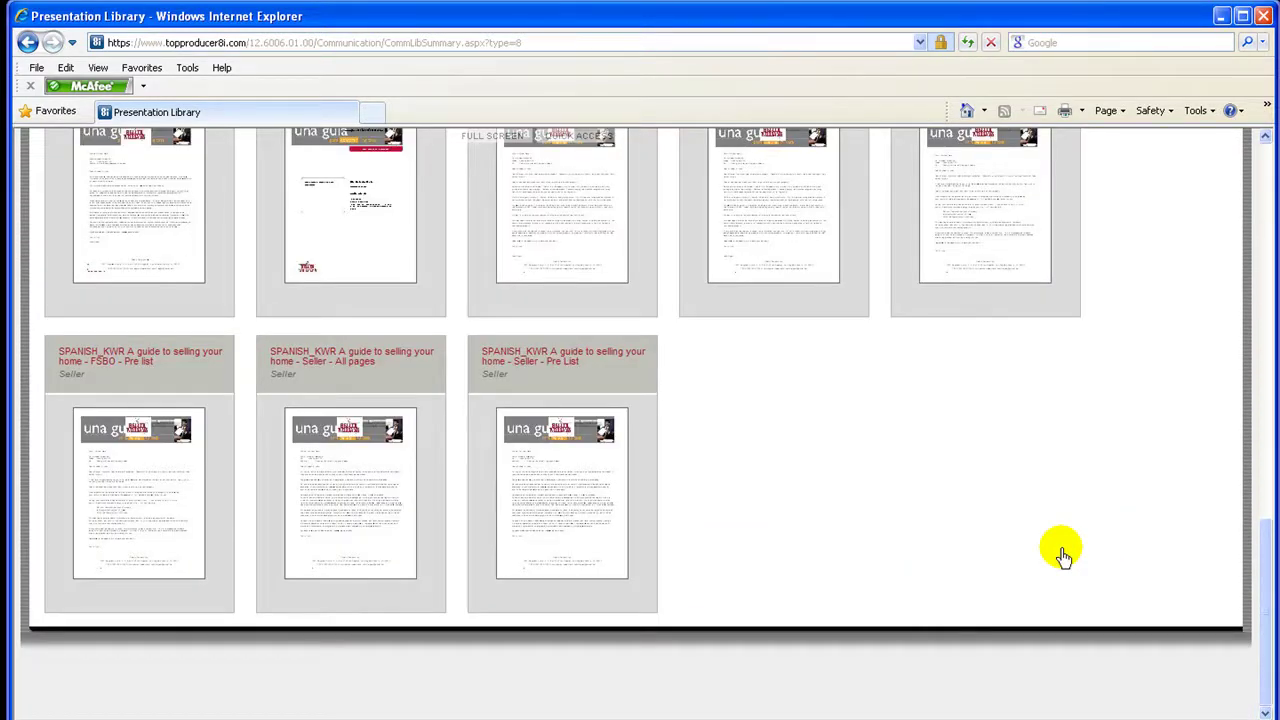
Switch the Presentation Library to the Community Report category
scroll(1117, 547, up, 2)
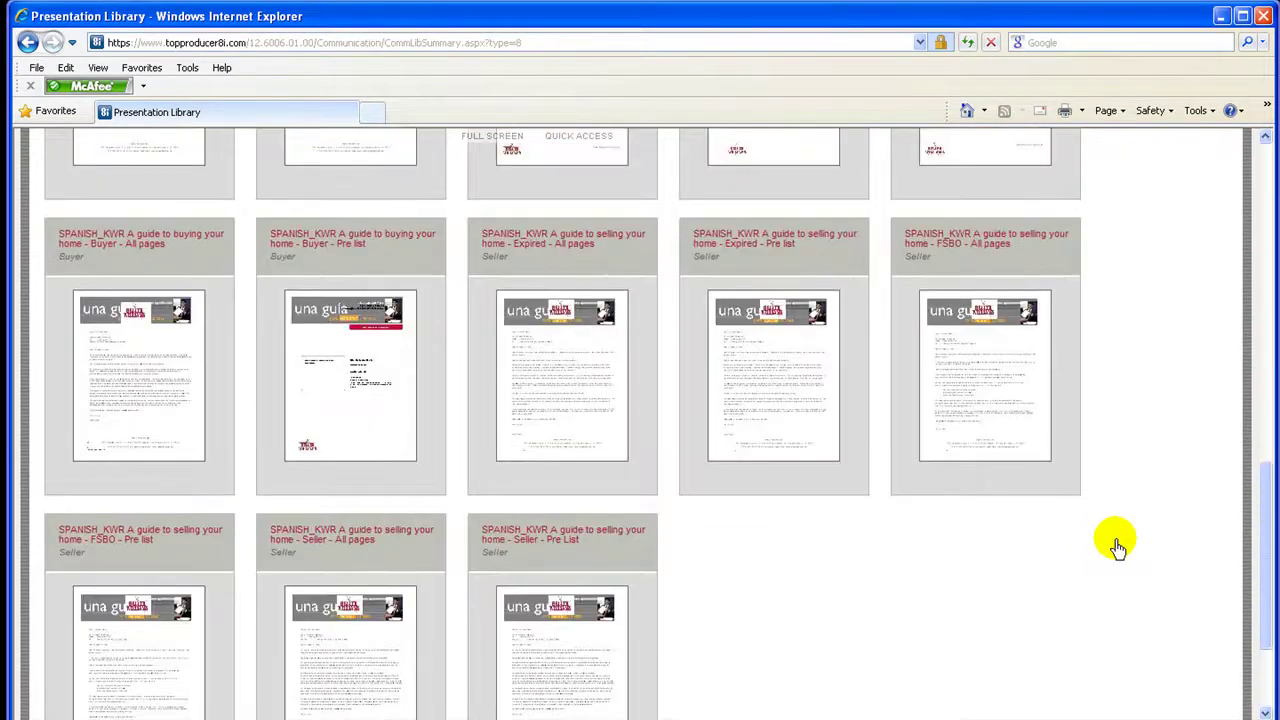
scroll(1117, 547, up, 10)
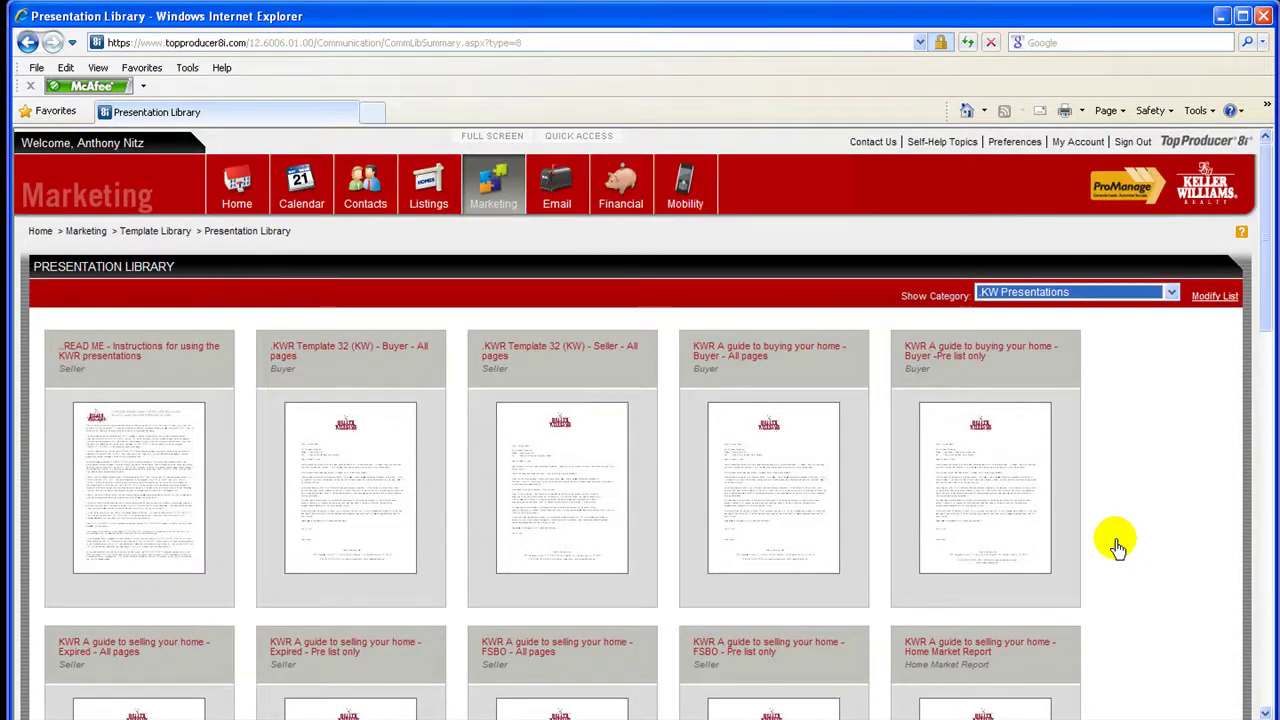
click(1170, 292)
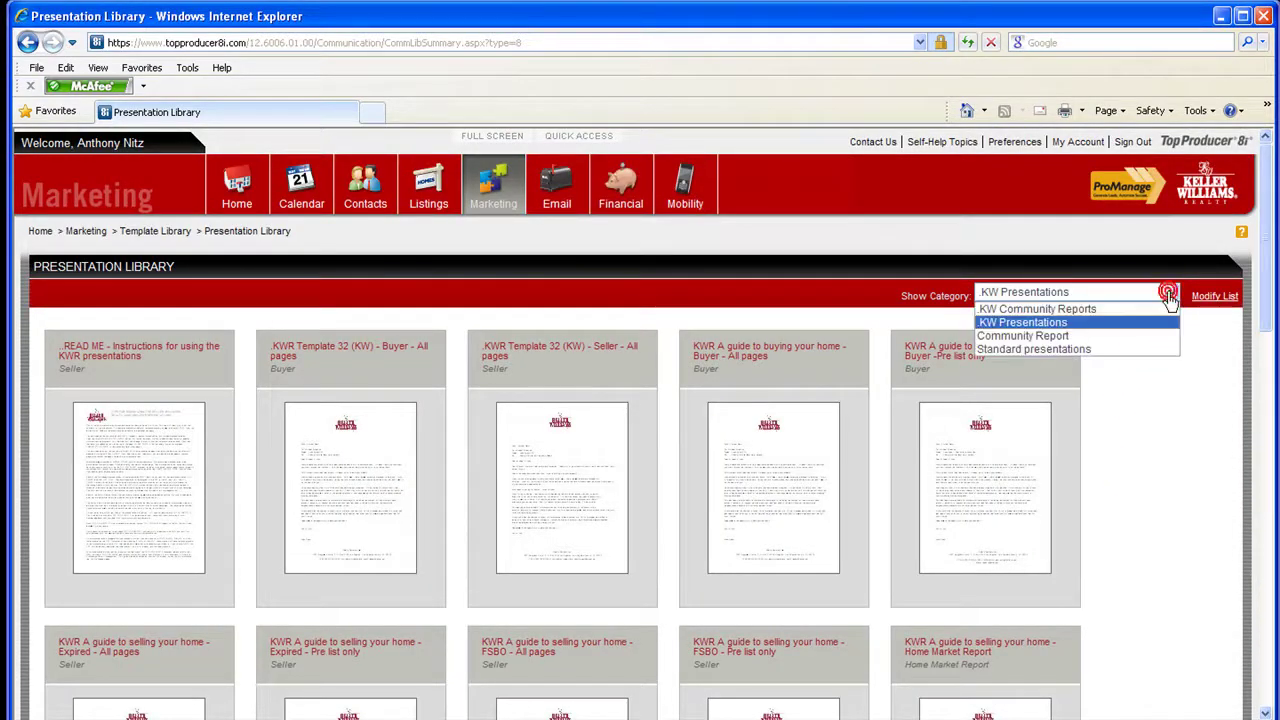
click(1166, 336)
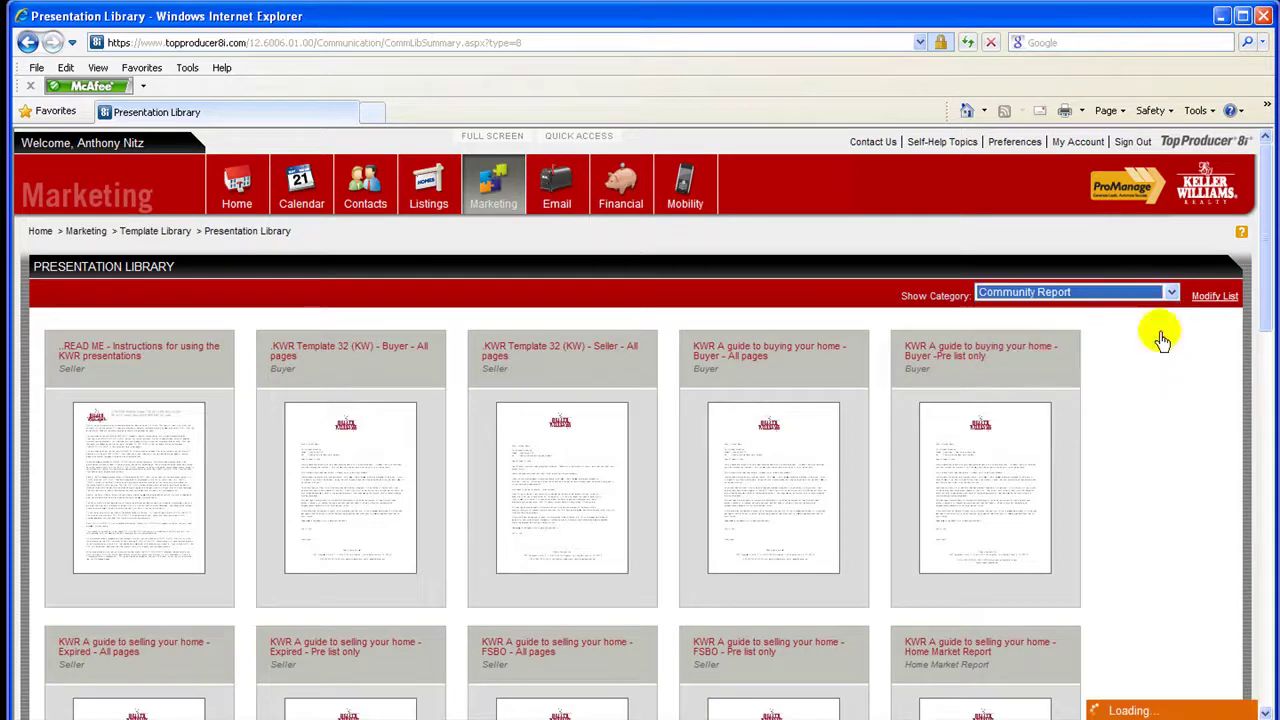
Open the Postcard Library, show the LivePost - Kid Series - 5.5 x 8.5 category and review its postcards
mouse_move(498, 200)
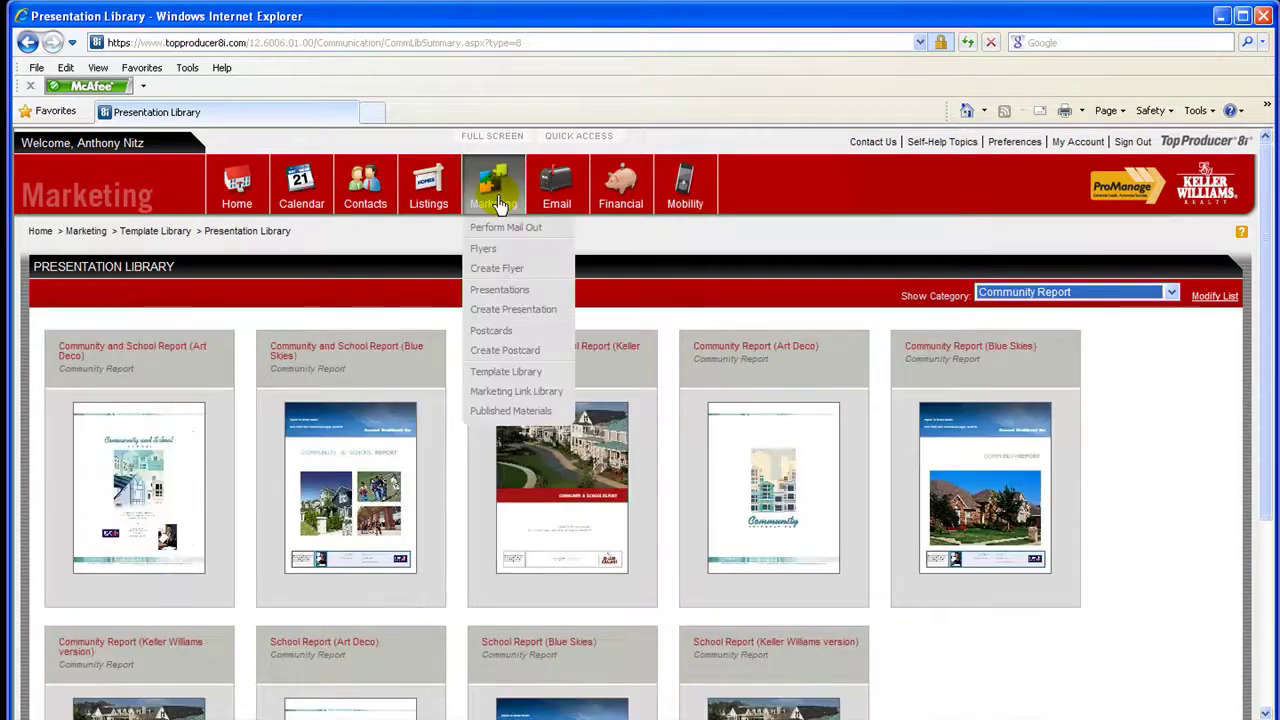
click(500, 336)
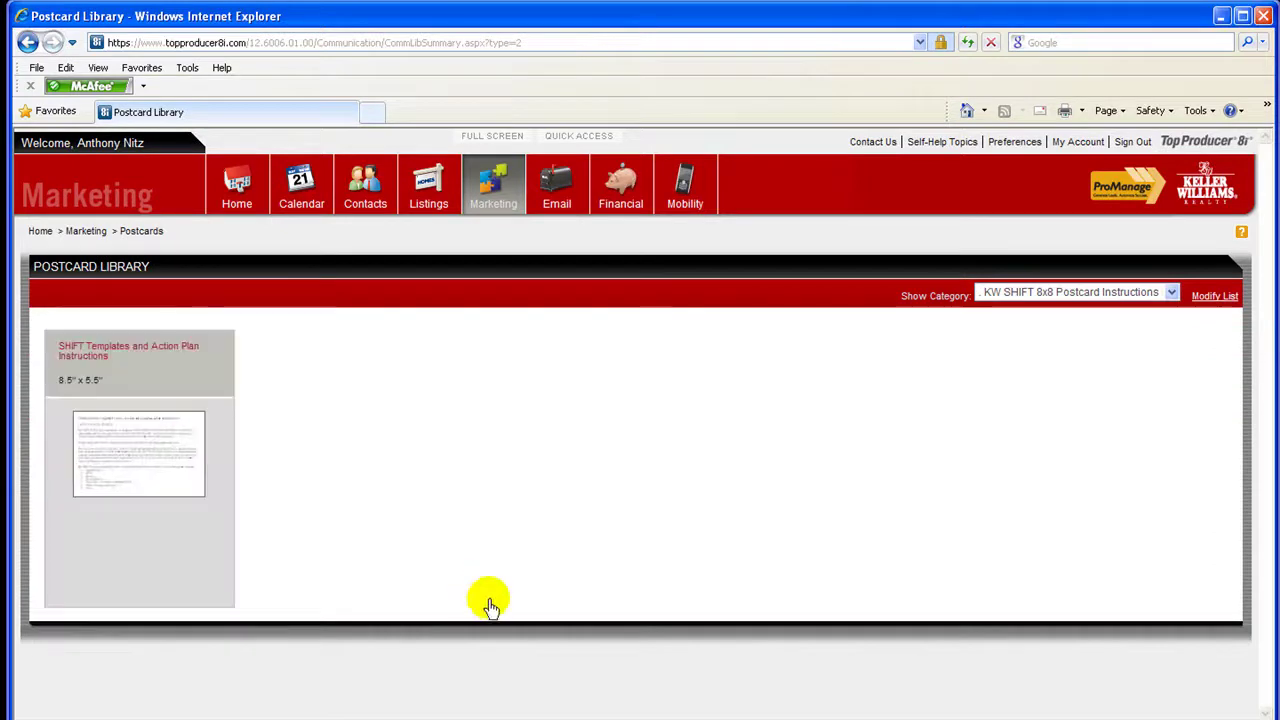
click(1170, 292)
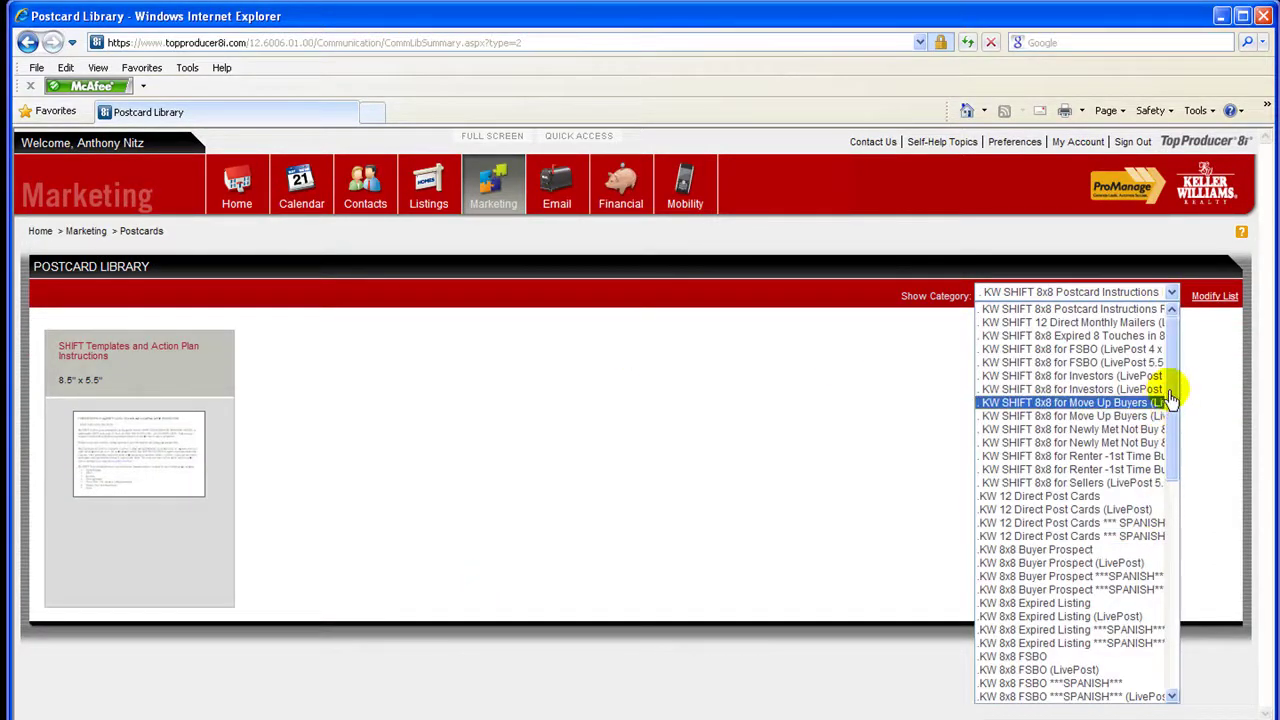
drag(1168, 400, 1193, 678)
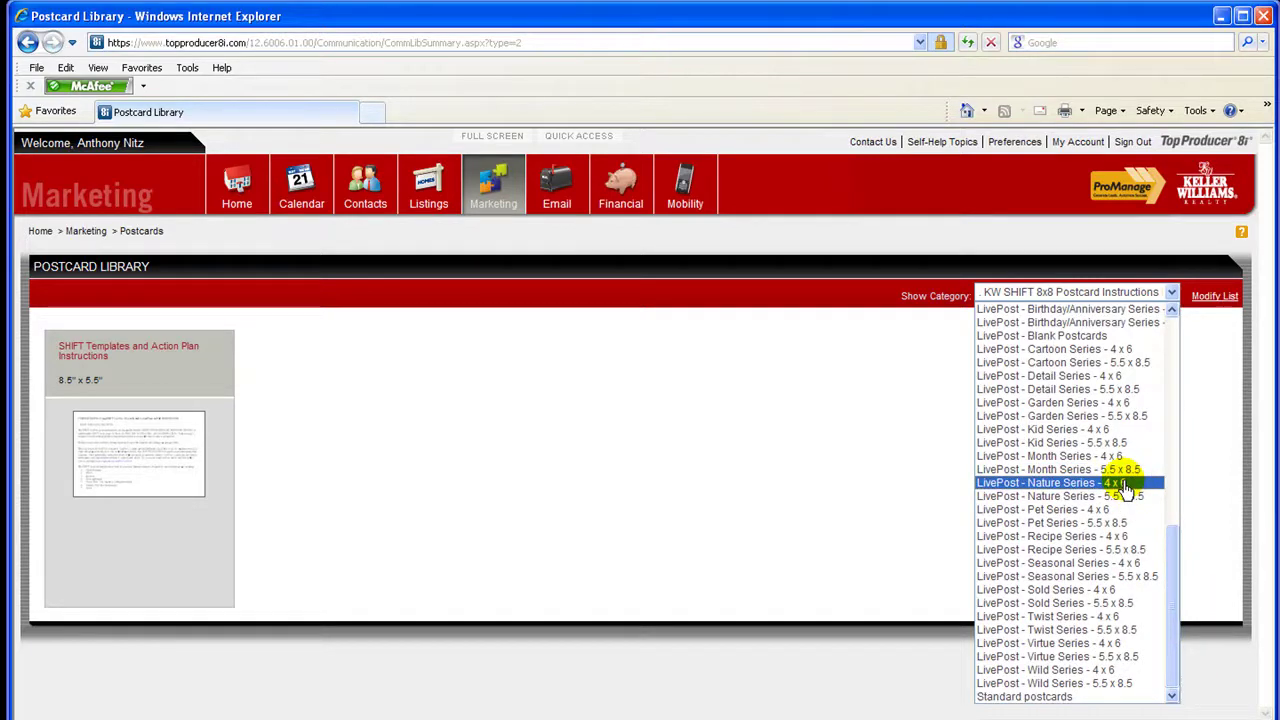
click(1108, 445)
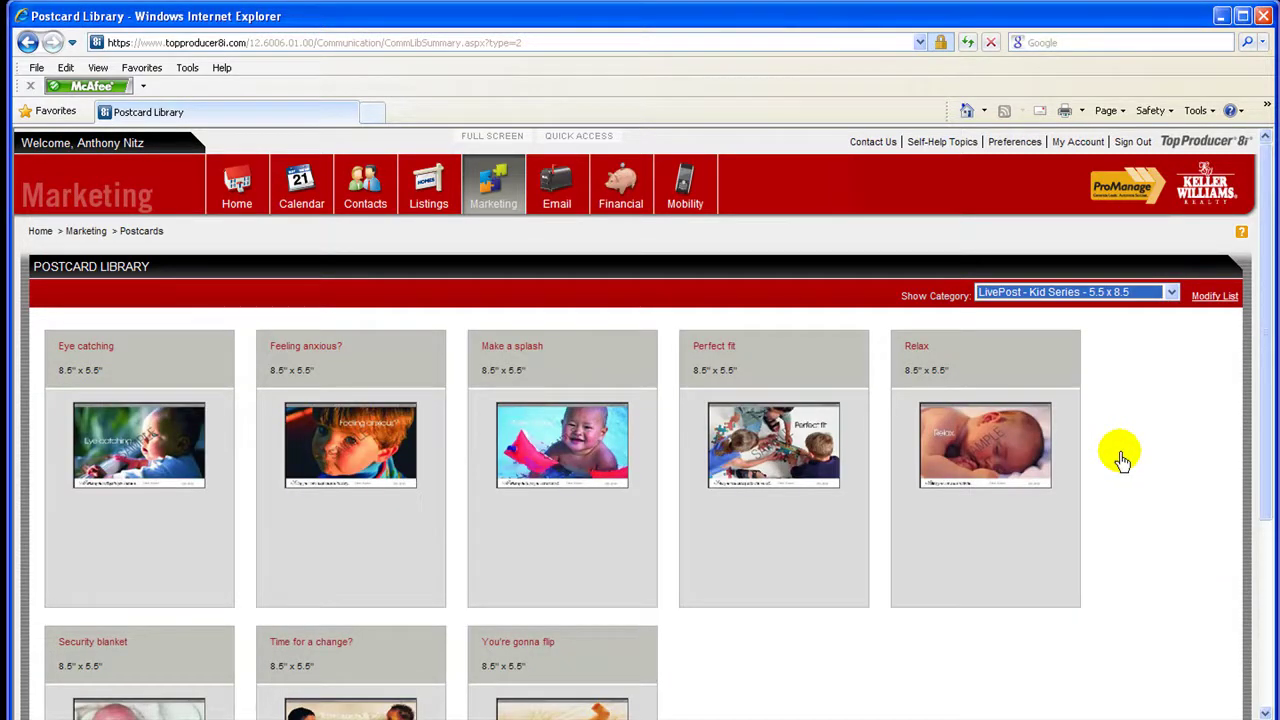
scroll(1118, 458, down, 3)
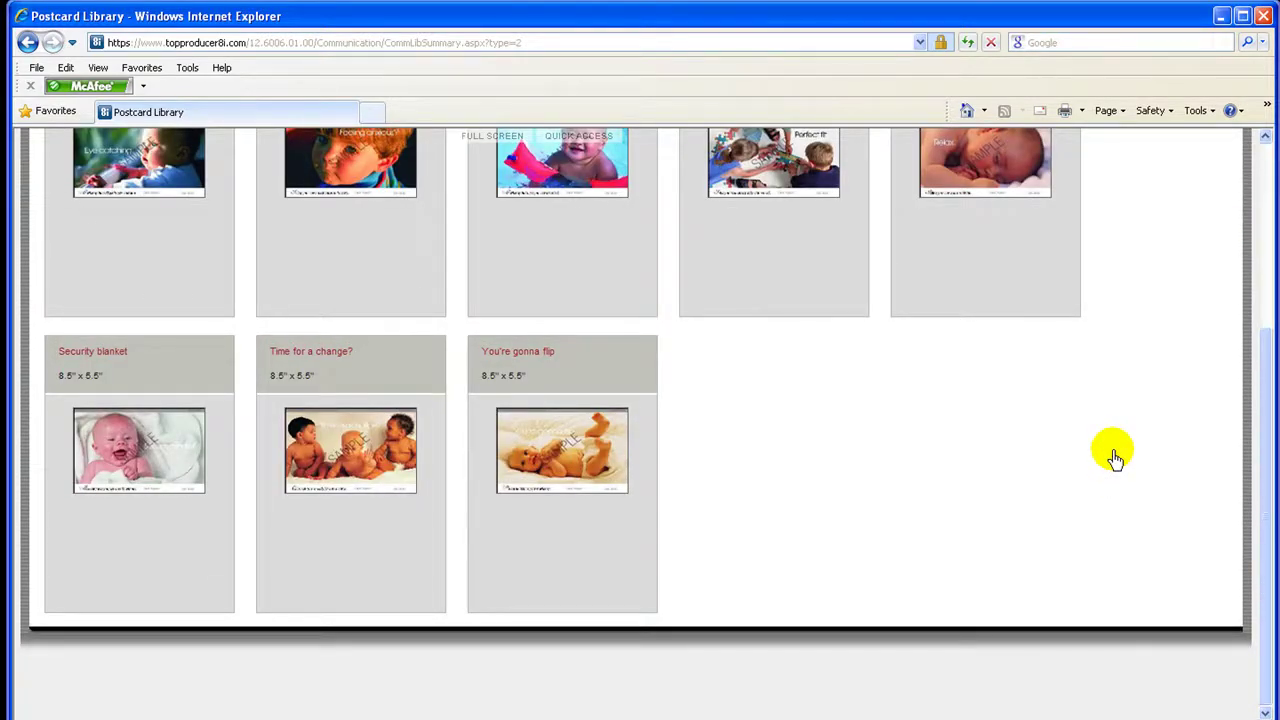
Return to the start of the Postcard Library and show the options available for the Eye catching postcard
scroll(1115, 458, up, 1)
scroll(734, 491, up, 2)
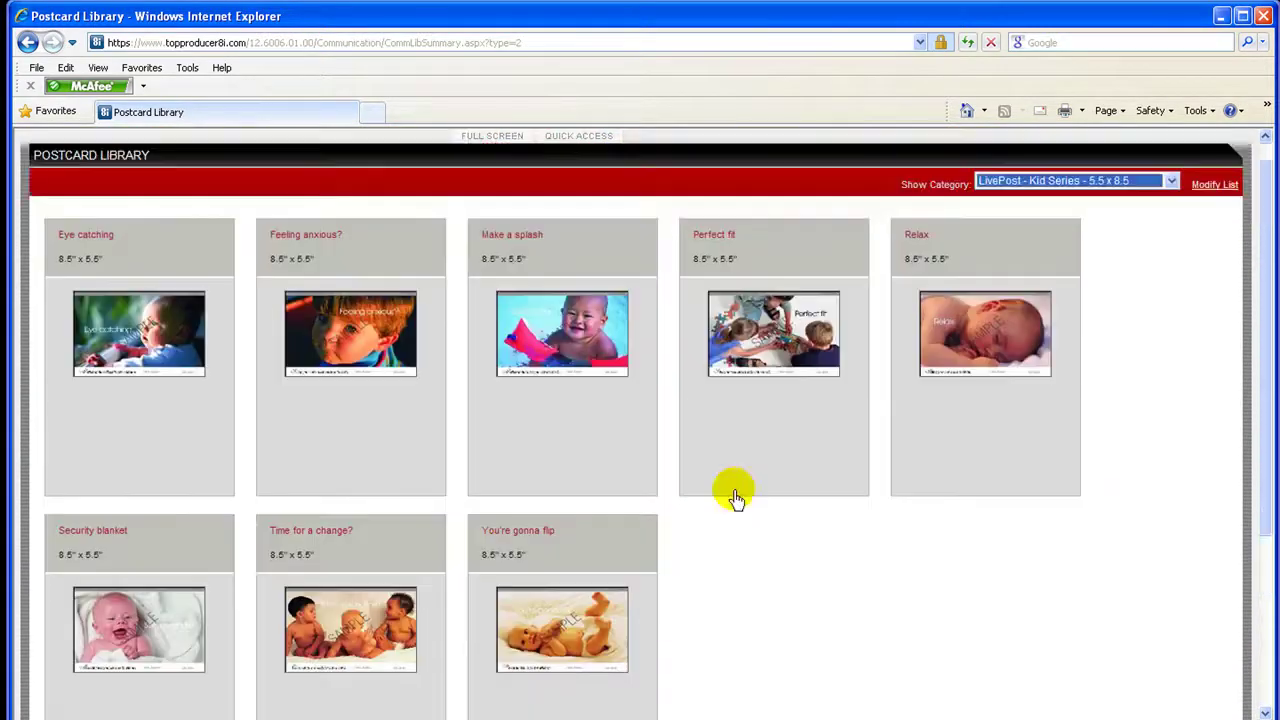
mouse_move(115, 450)
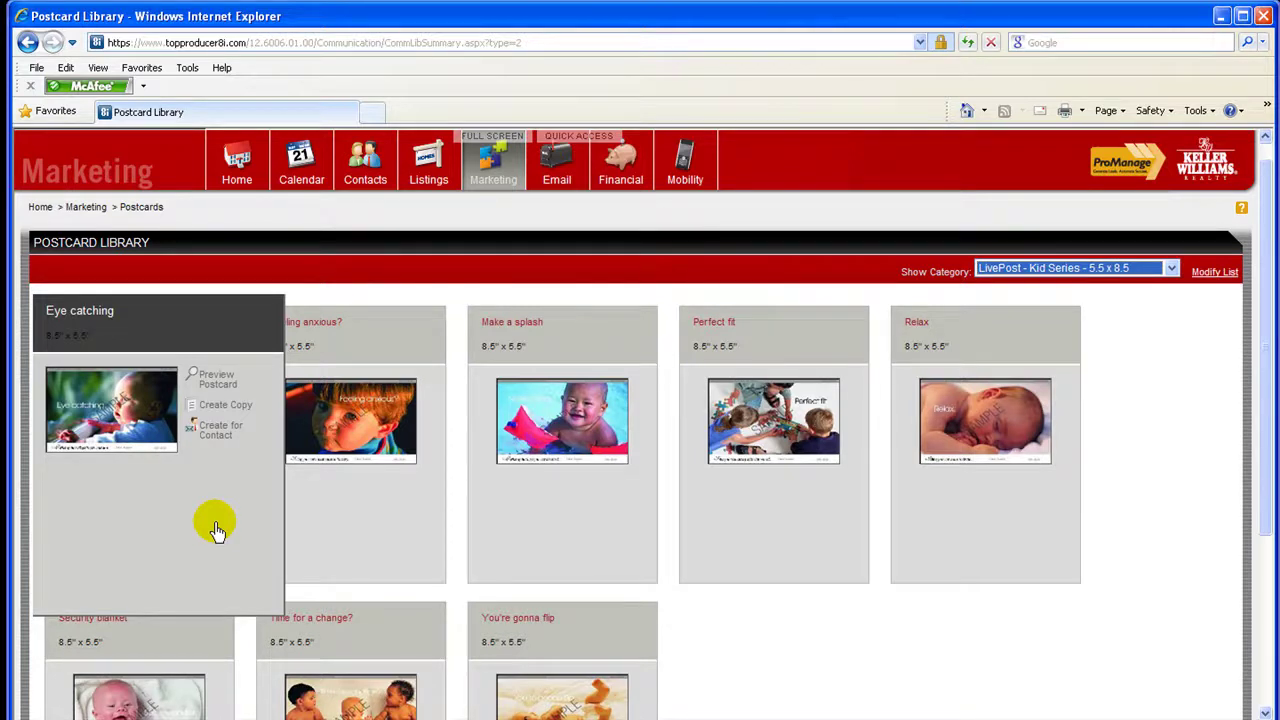
mouse_move(480, 190)
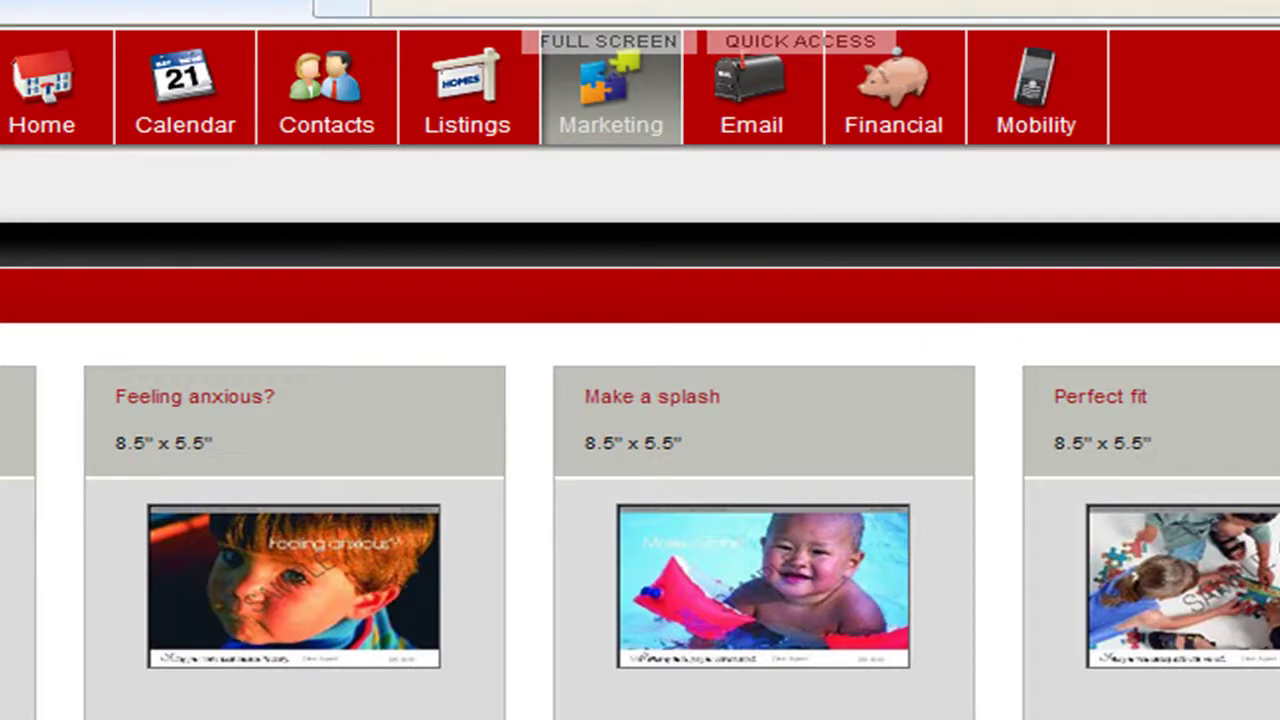
Switch to Firefox and open the Top Producer Software page from the Ask A Realtor Online recommendations, down to the Top Producer 8i banner
key(alt+Tab)
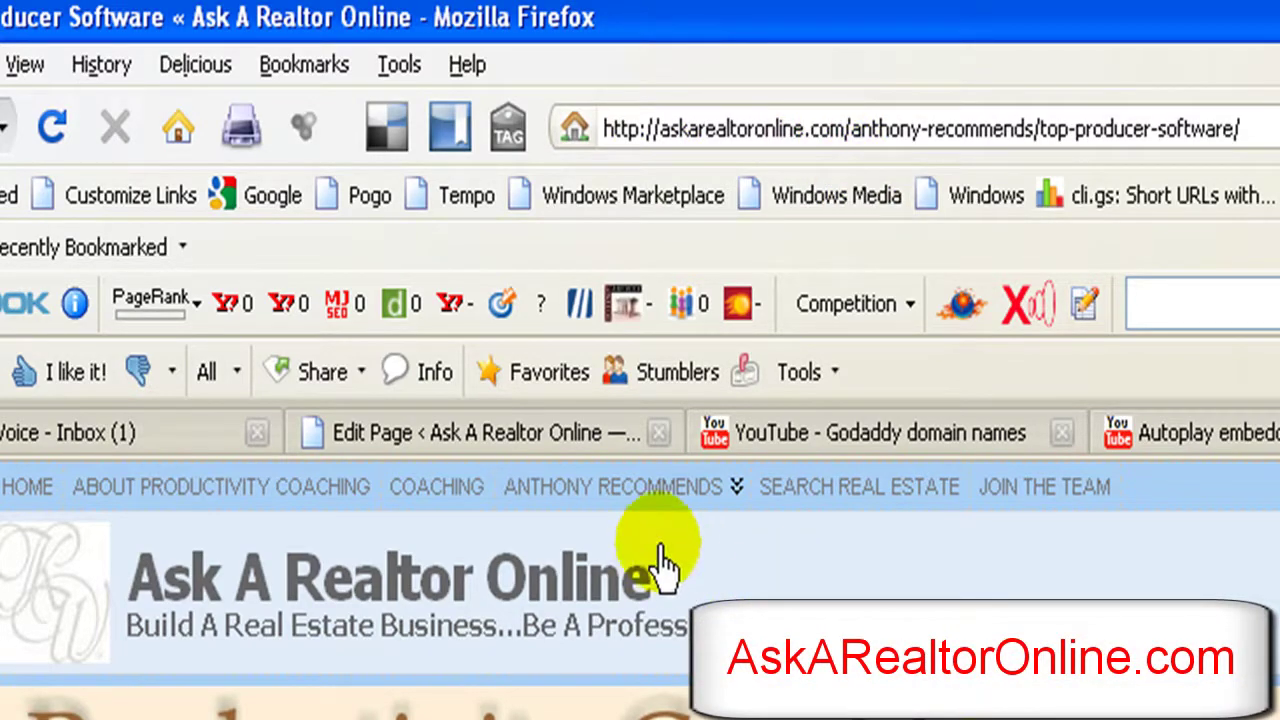
mouse_move(640, 491)
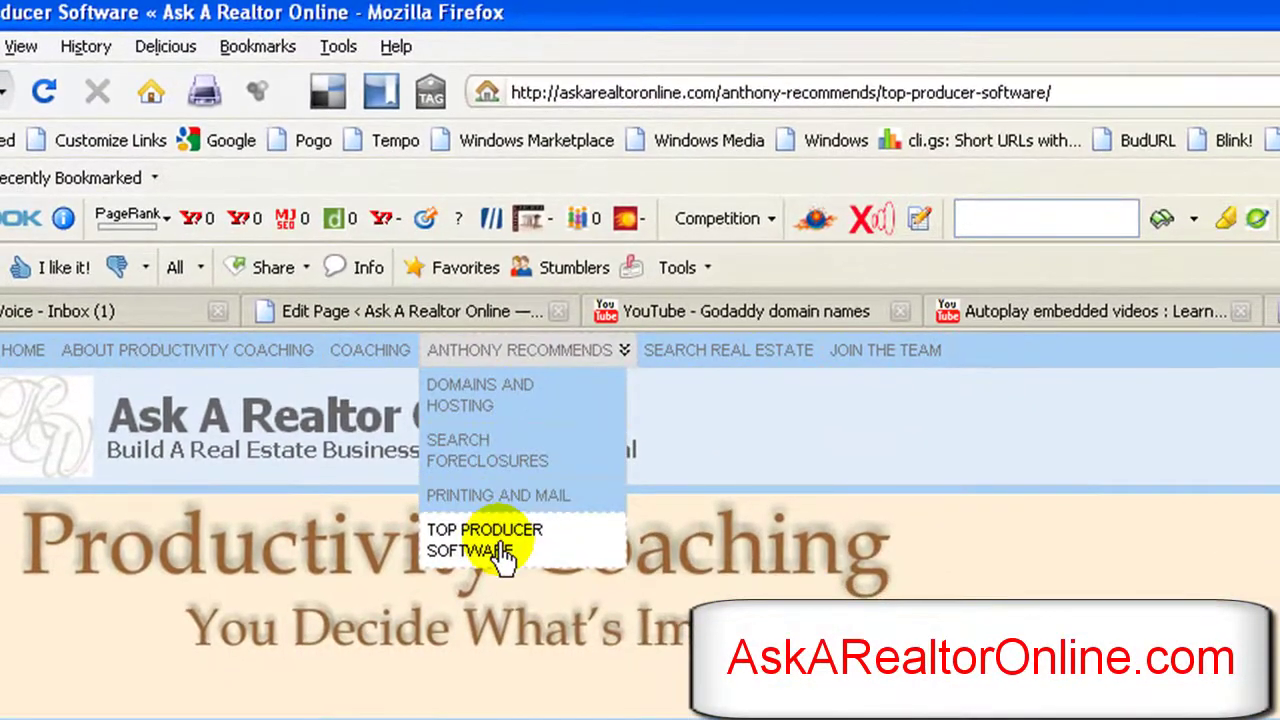
click(502, 548)
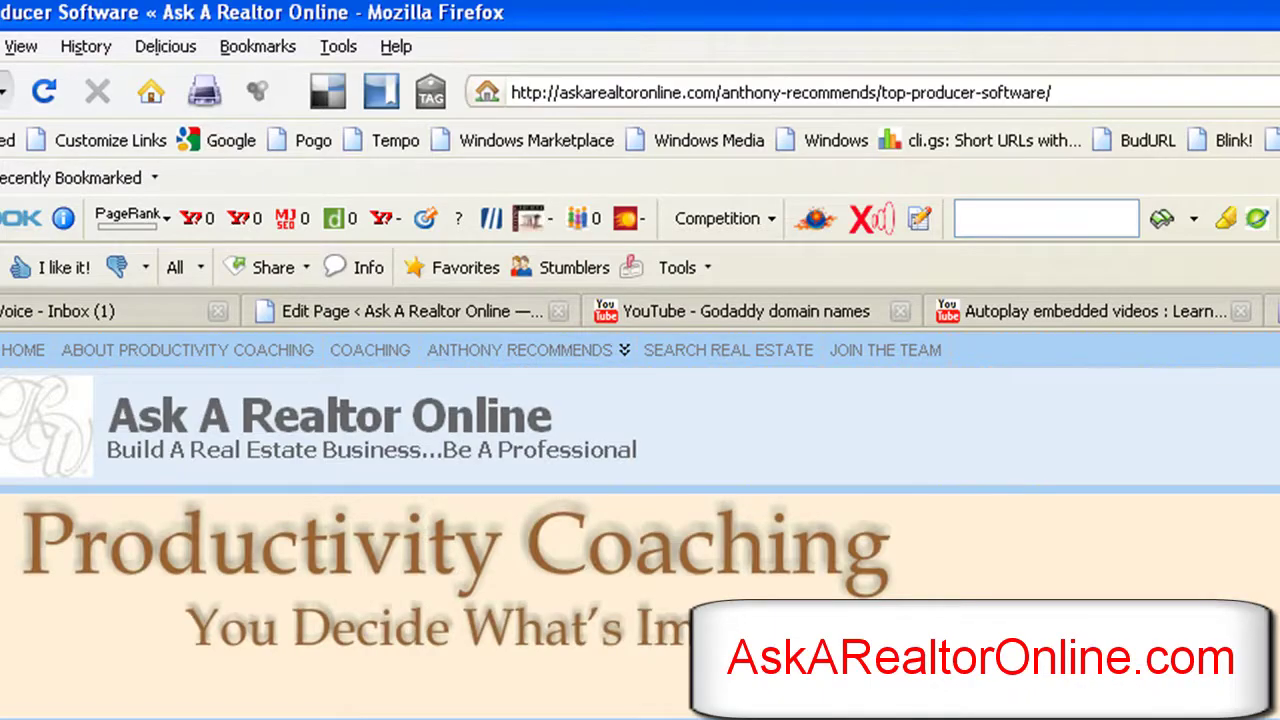
scroll(640, 550, down, 5)
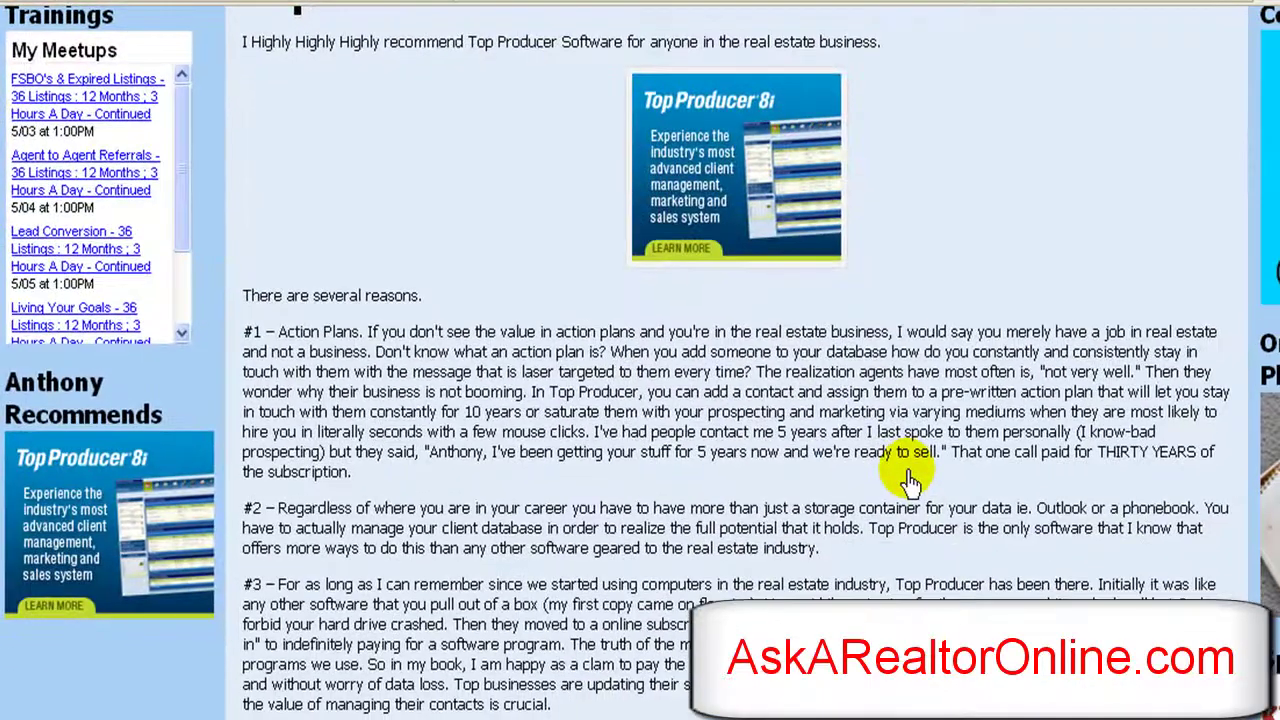
scroll(808, 331, up, 1)
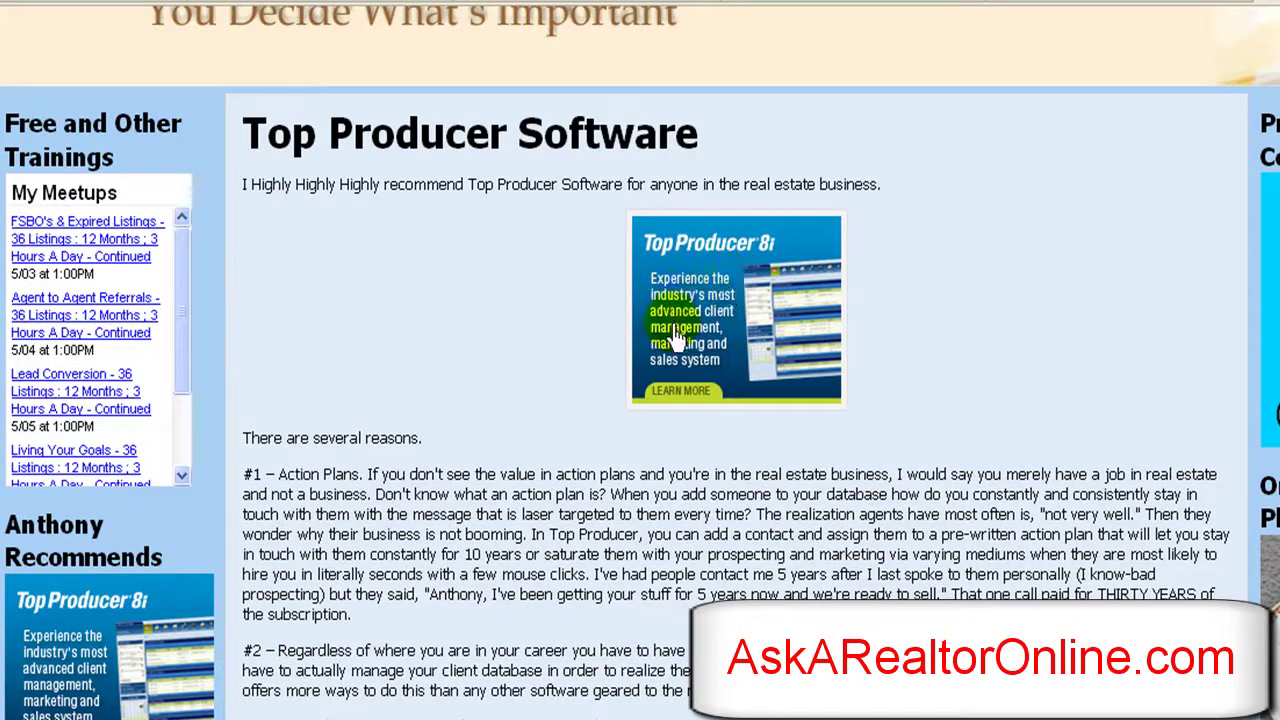
Open the Top Producer online store from the Top Producer 8i banner and start an order as a new customer
click(760, 315)
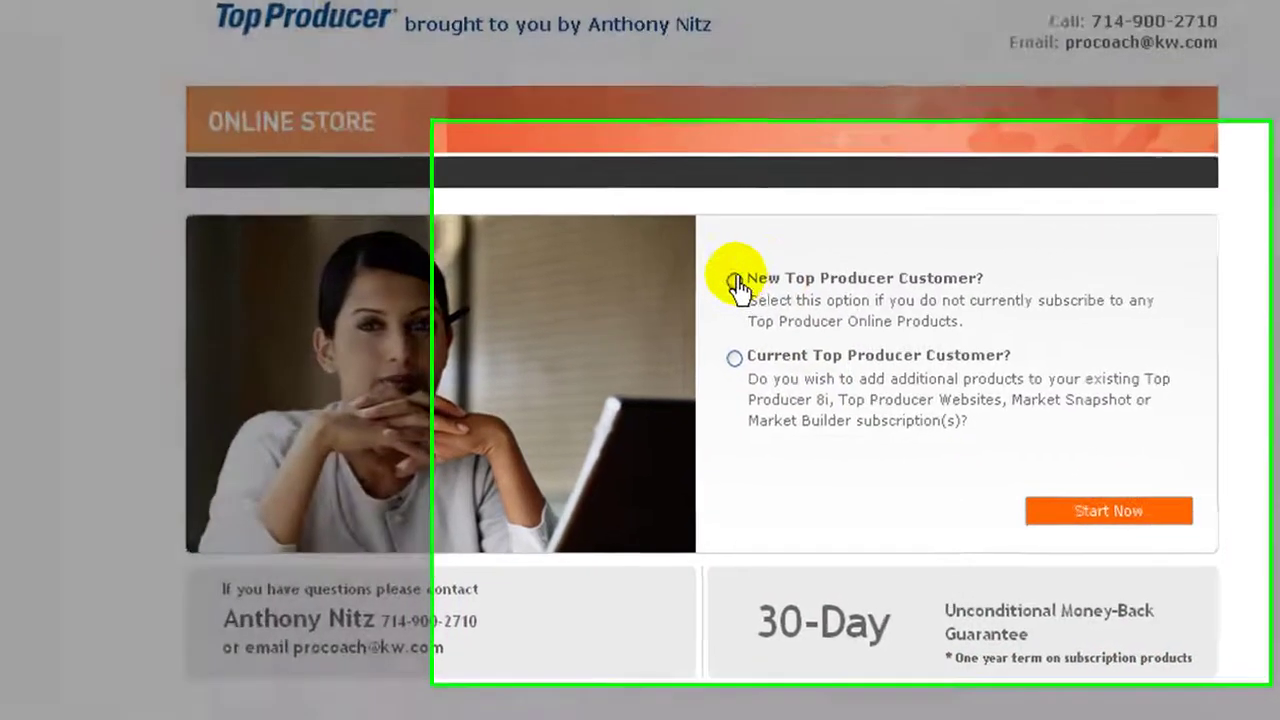
click(767, 292)
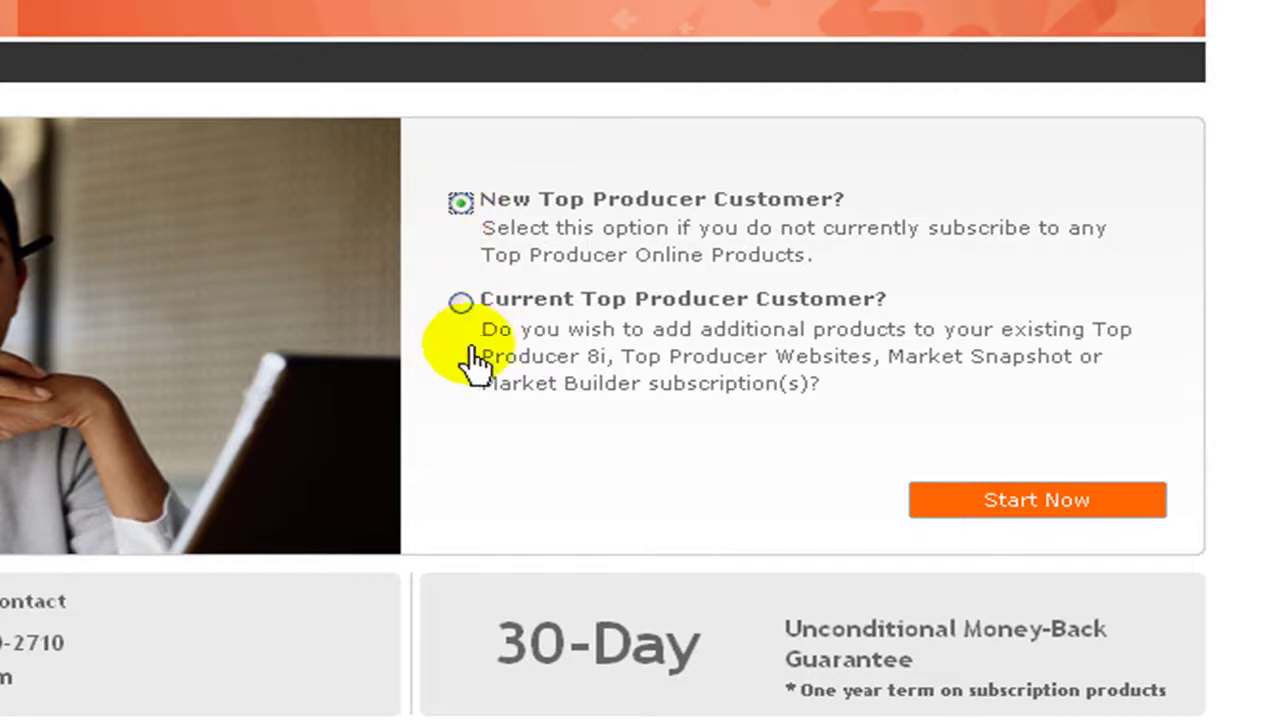
click(1046, 526)
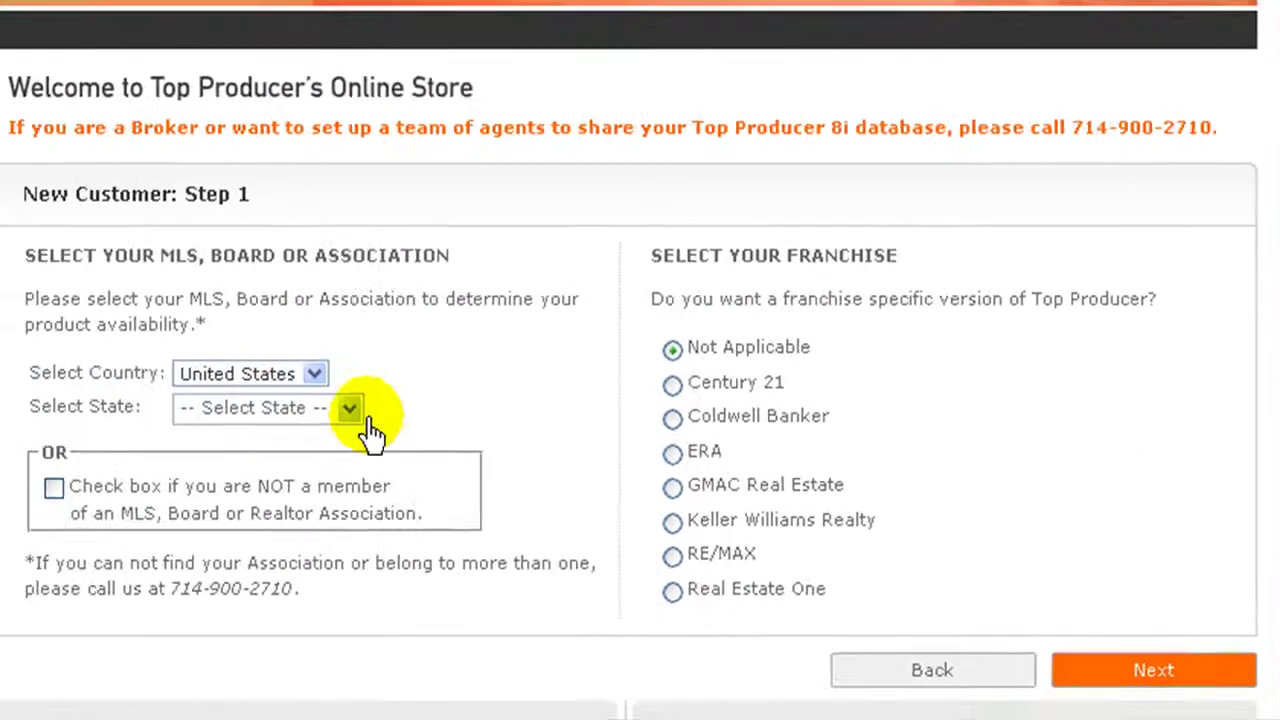
Select California as the state and Orange County AOR as the board or MLS
click(362, 416)
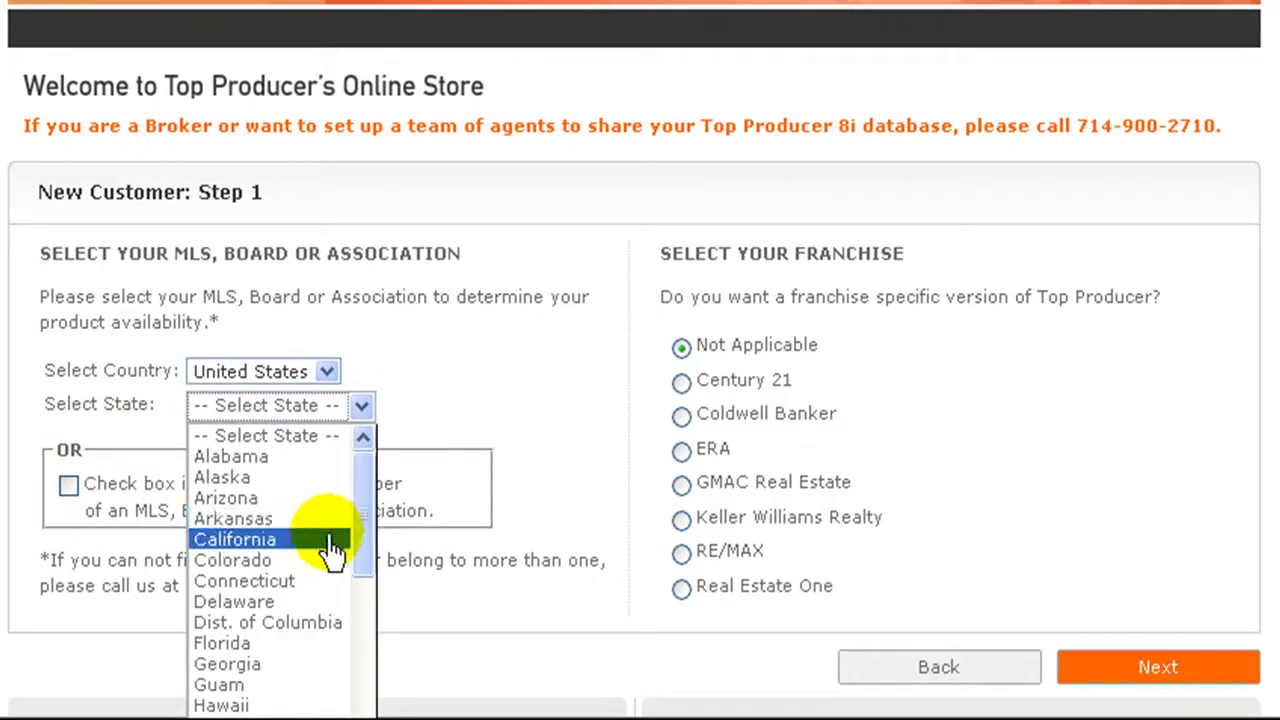
click(333, 545)
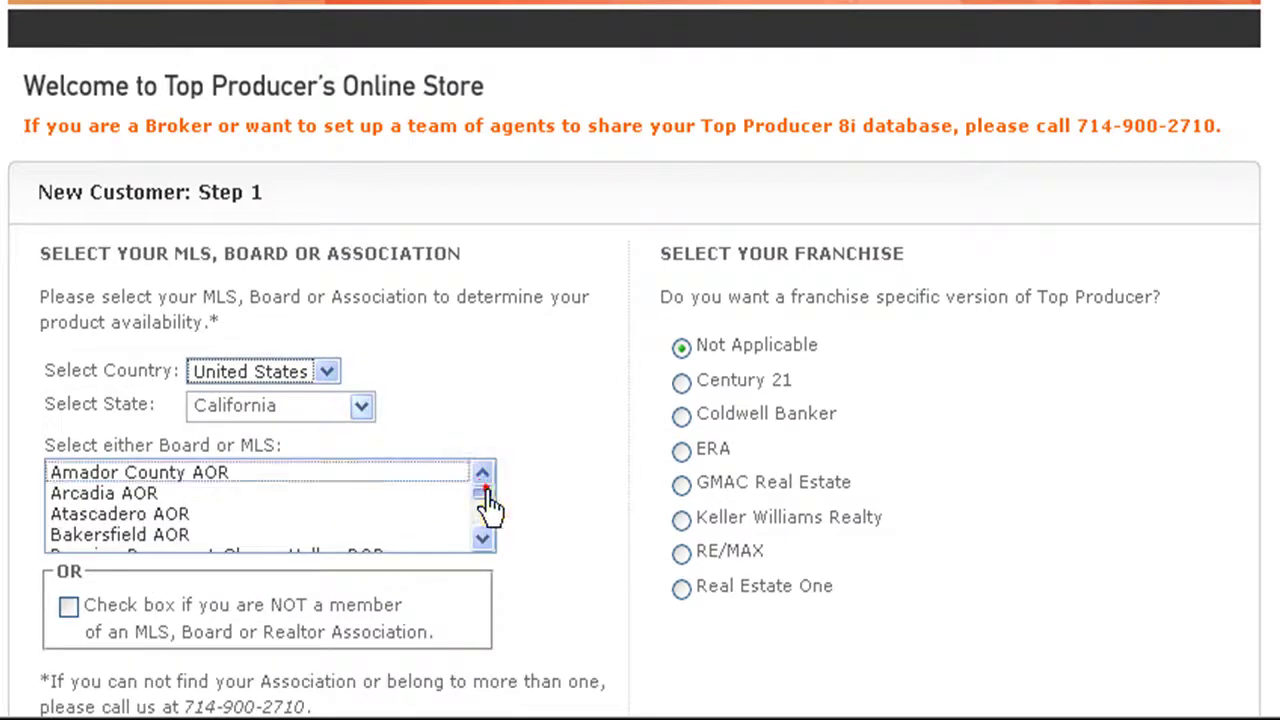
scroll(488, 510, down, 3)
click(482, 540)
click(482, 540)
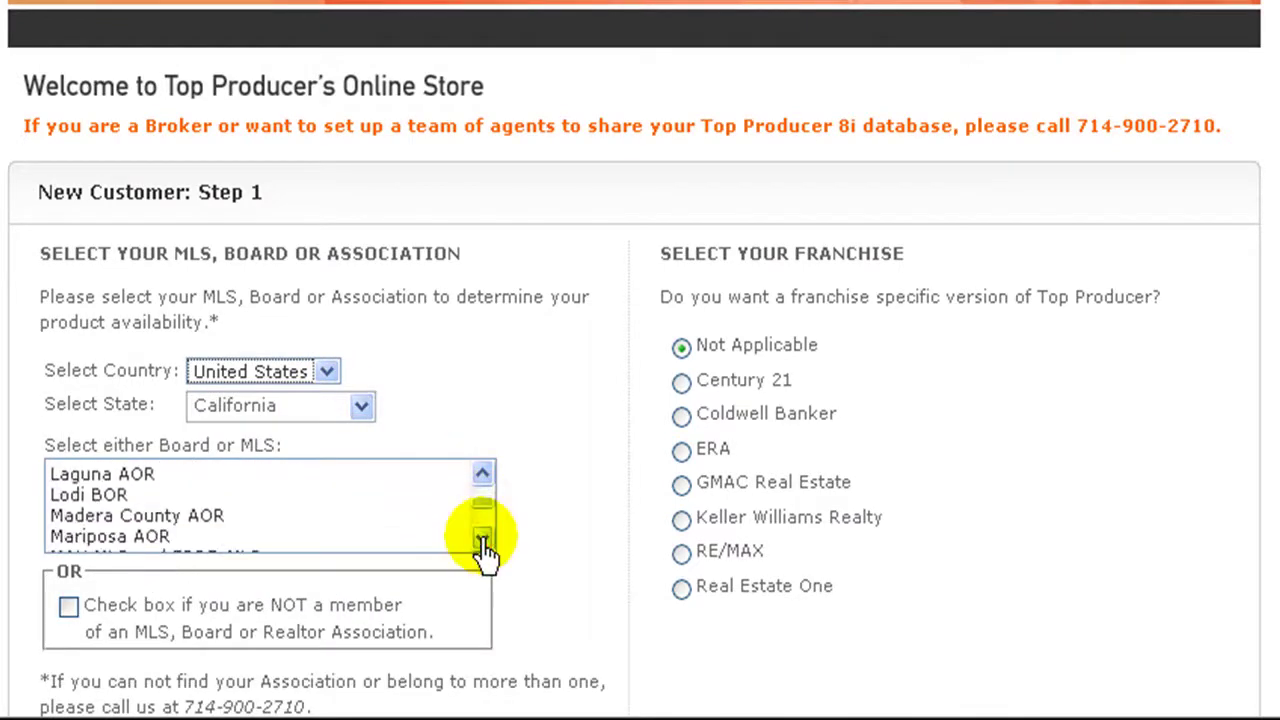
click(482, 540)
click(482, 540)
click(482, 540)
click(482, 540)
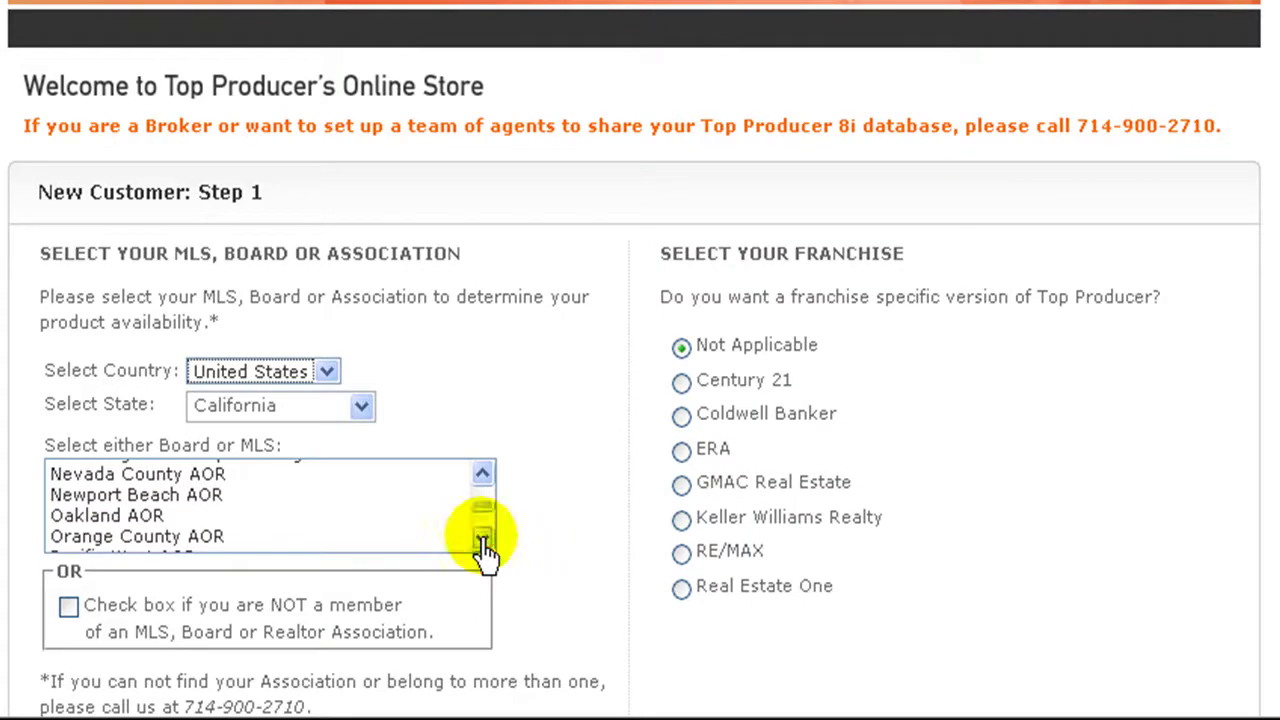
click(482, 540)
click(482, 540)
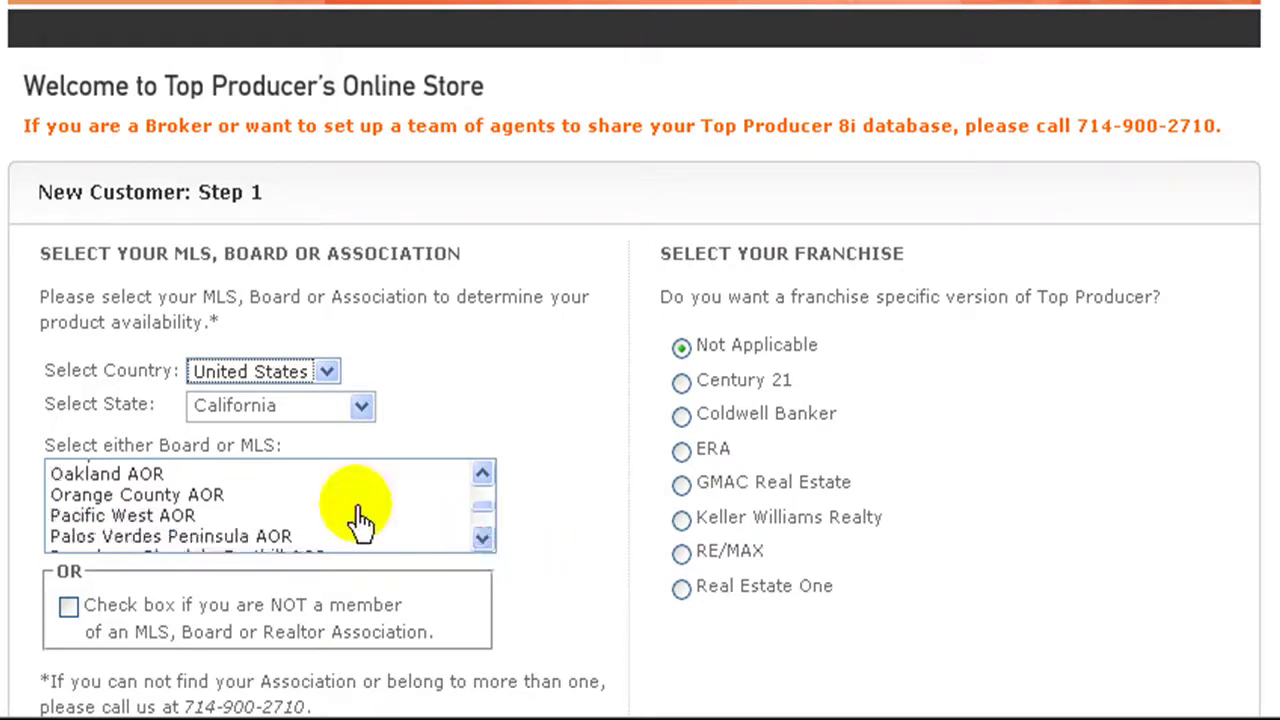
click(140, 497)
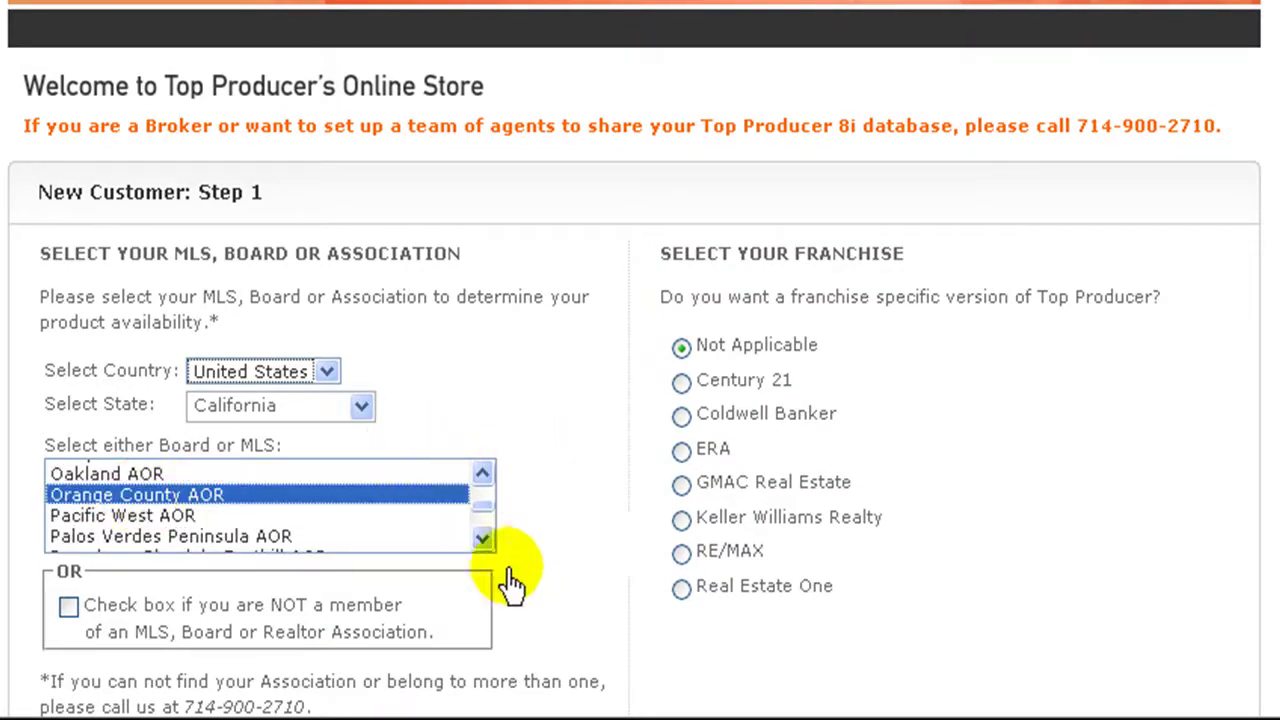
Choose the Keller Williams Realty franchise version and continue to the product selection
scroll(570, 500, down, 3)
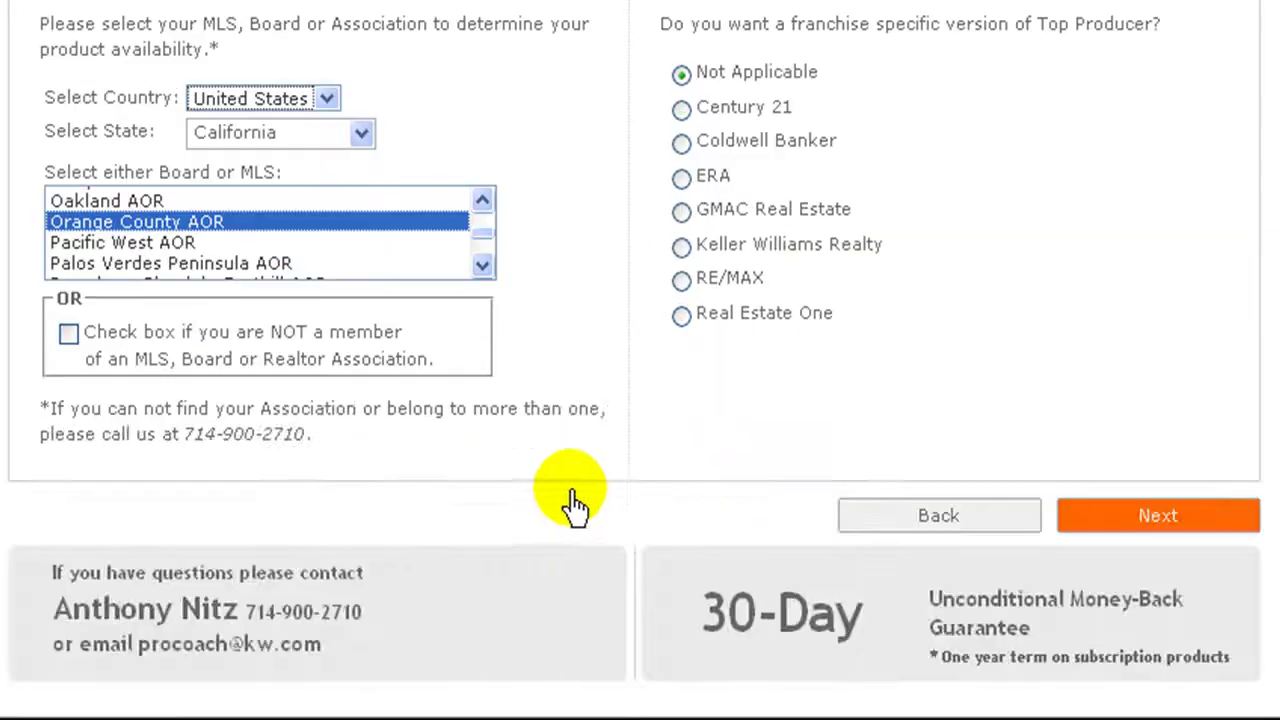
click(681, 248)
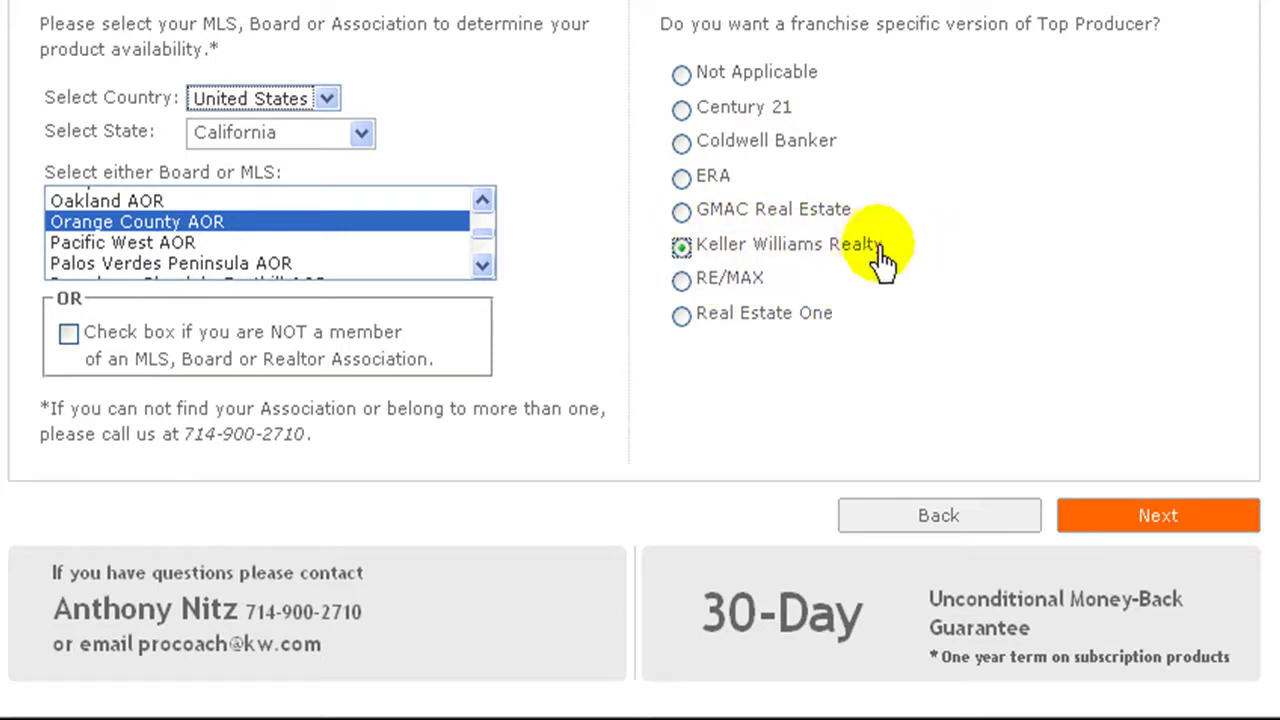
click(1157, 512)
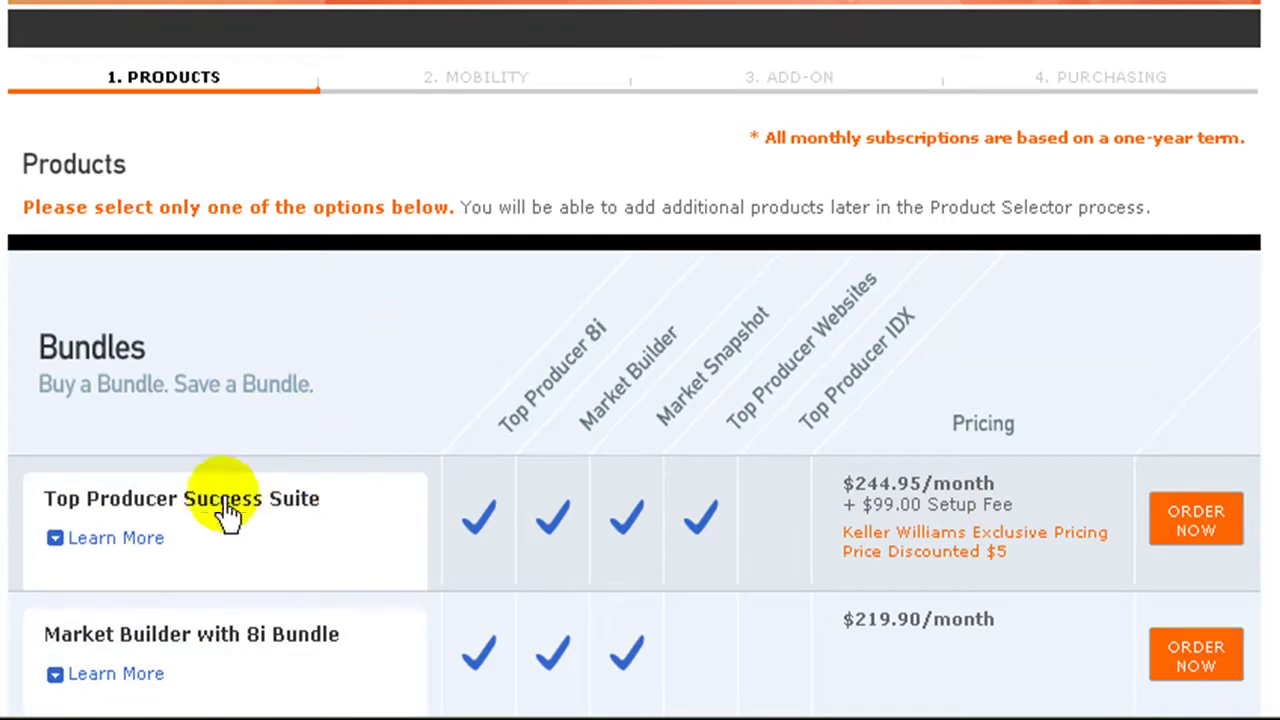
Review the bundles and single products on offer, comparing their included components, monthly prices, setup fees and subscription terms
scroll(480, 390, down, 5)
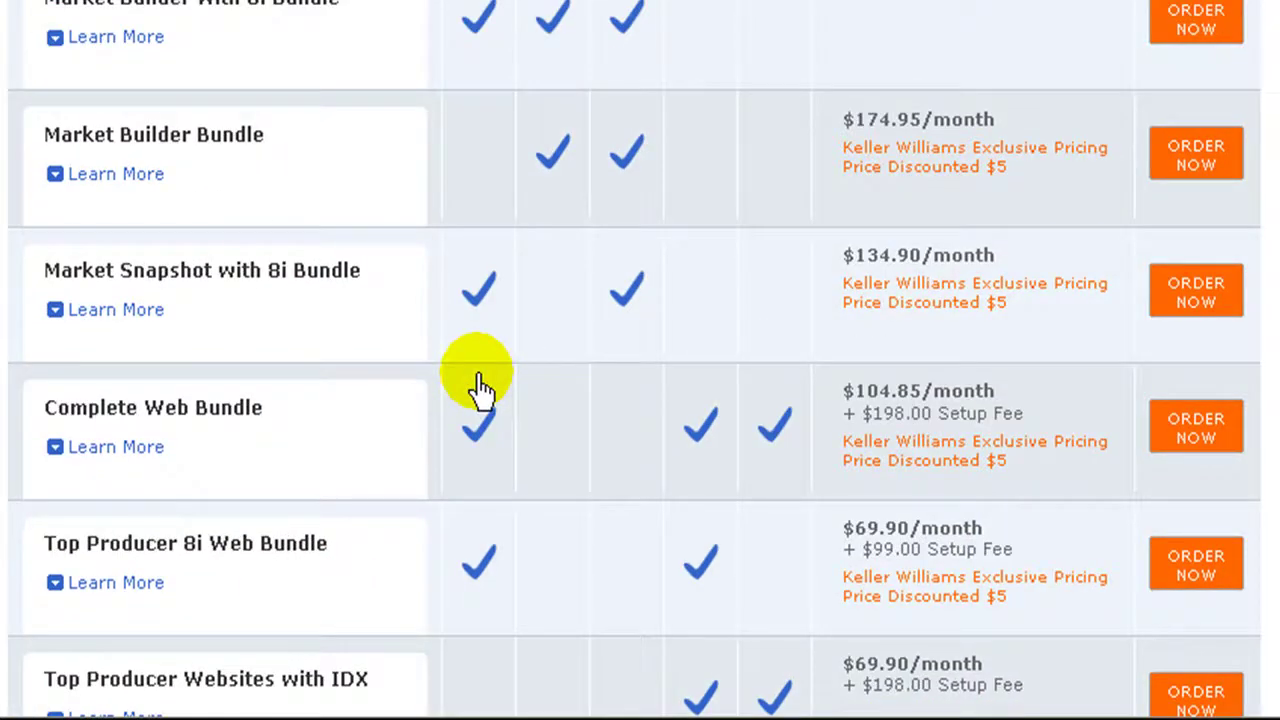
scroll(480, 385, up, 1)
scroll(770, 145, down, 5)
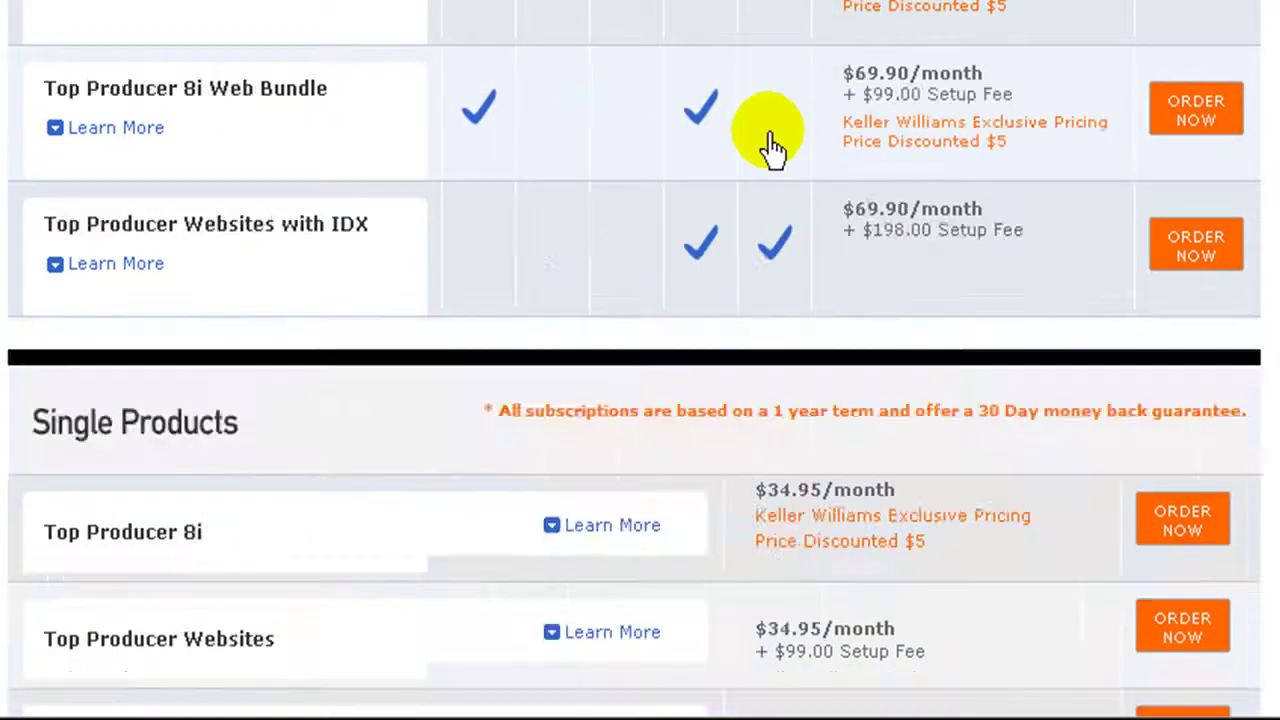
scroll(770, 145, up, 4)
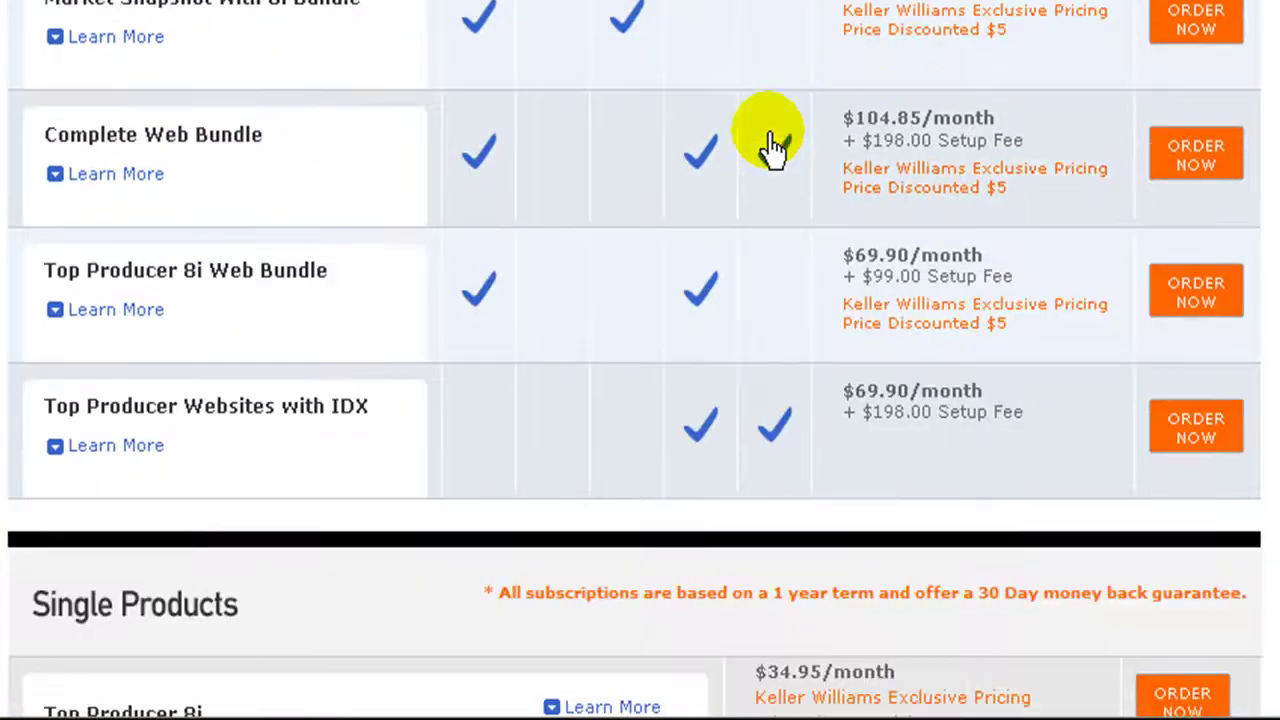
scroll(770, 145, down, 5)
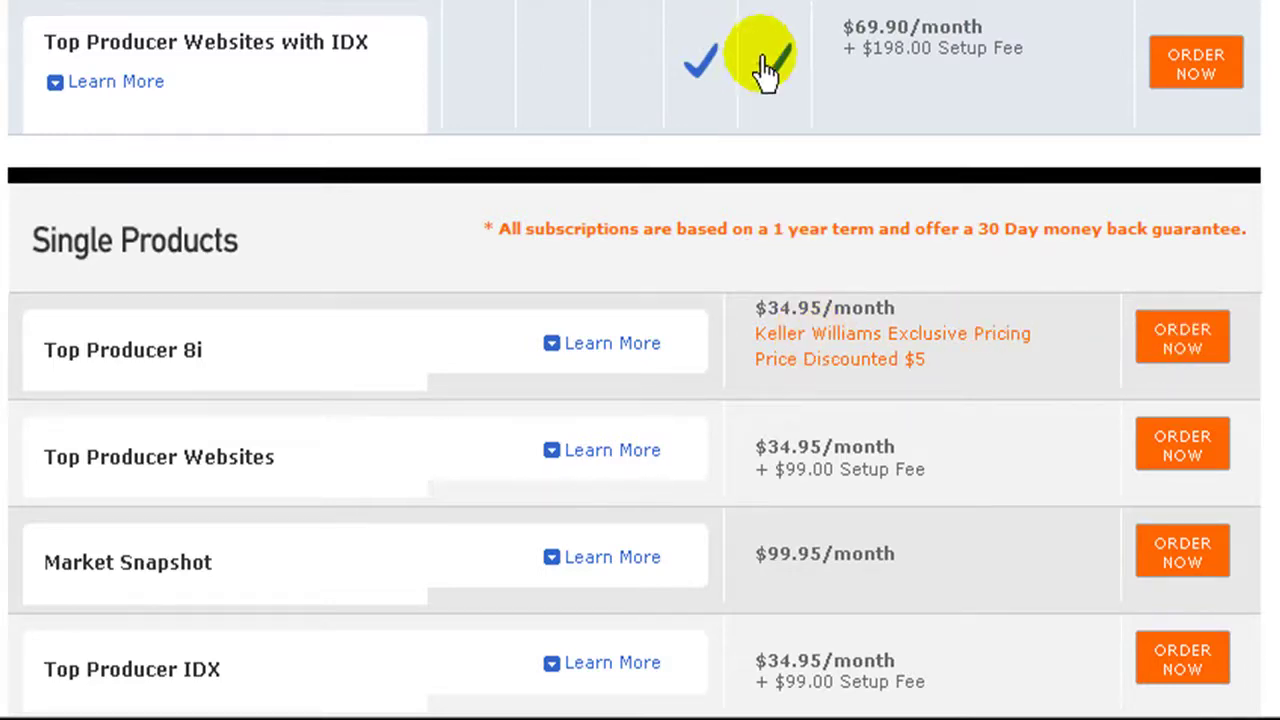
scroll(766, 37, up, 10)
scroll(766, 37, down, 5)
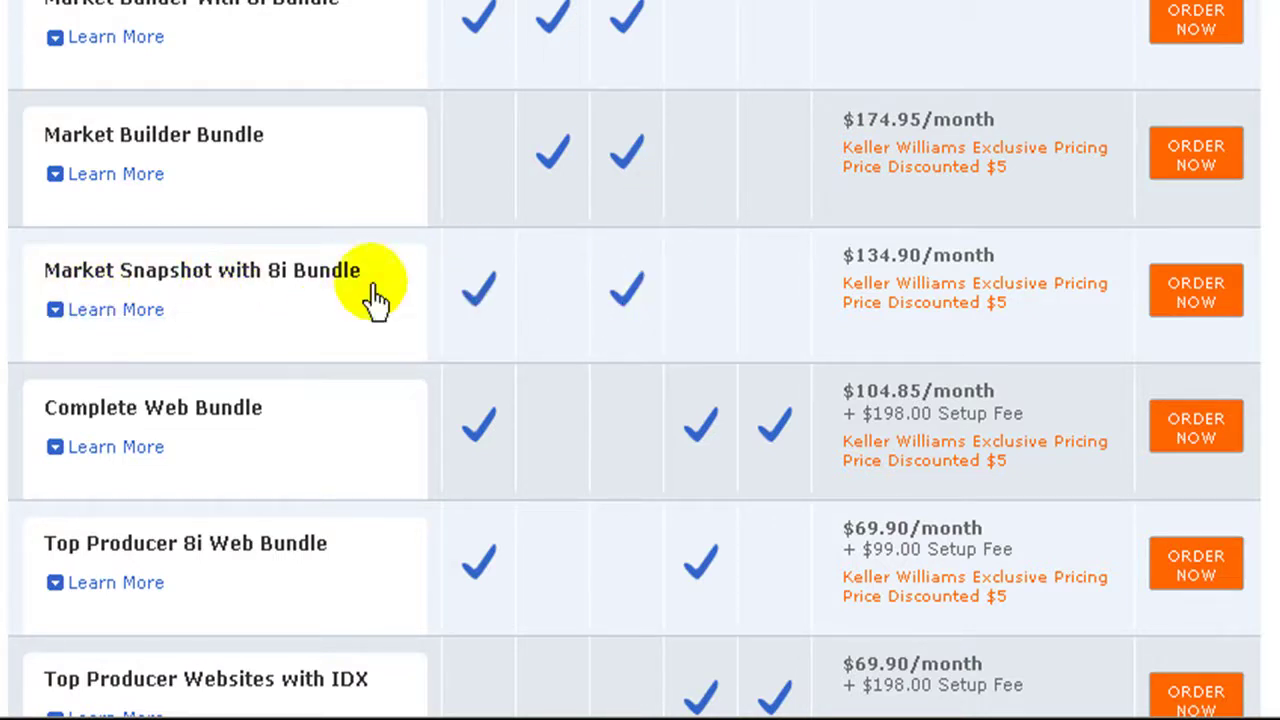
scroll(440, 302, down, 3)
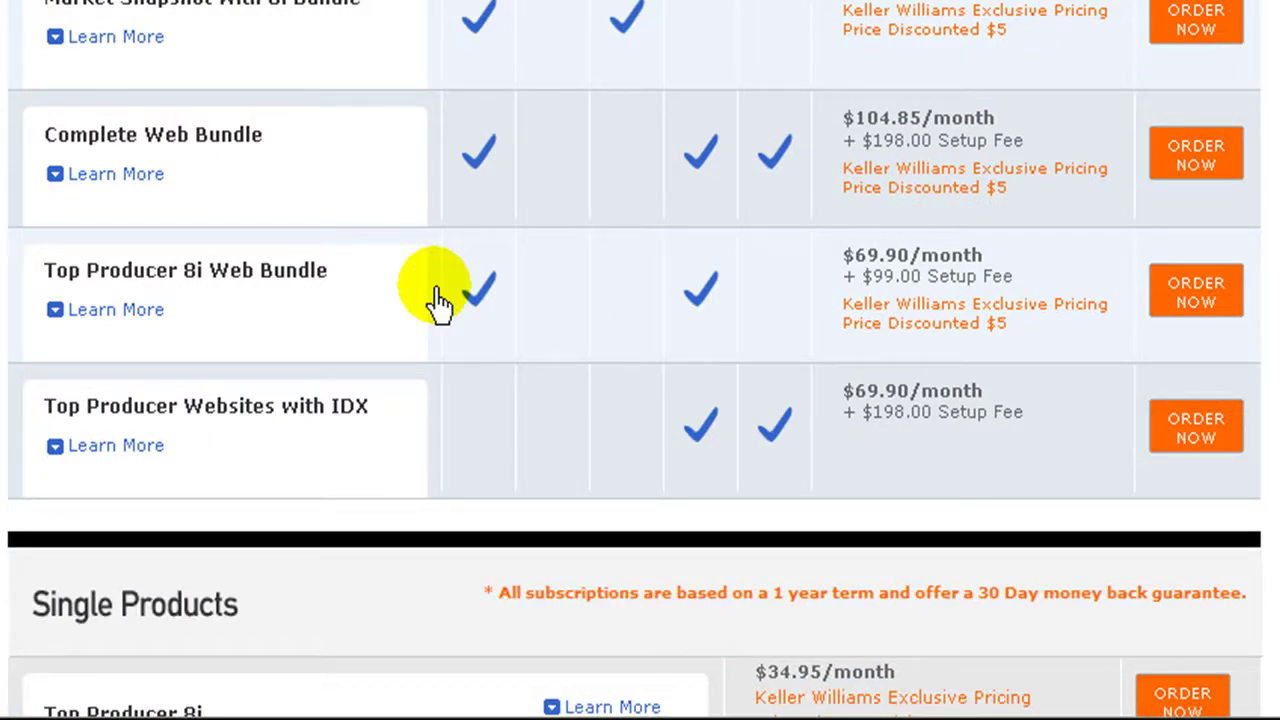
scroll(440, 302, down, 5)
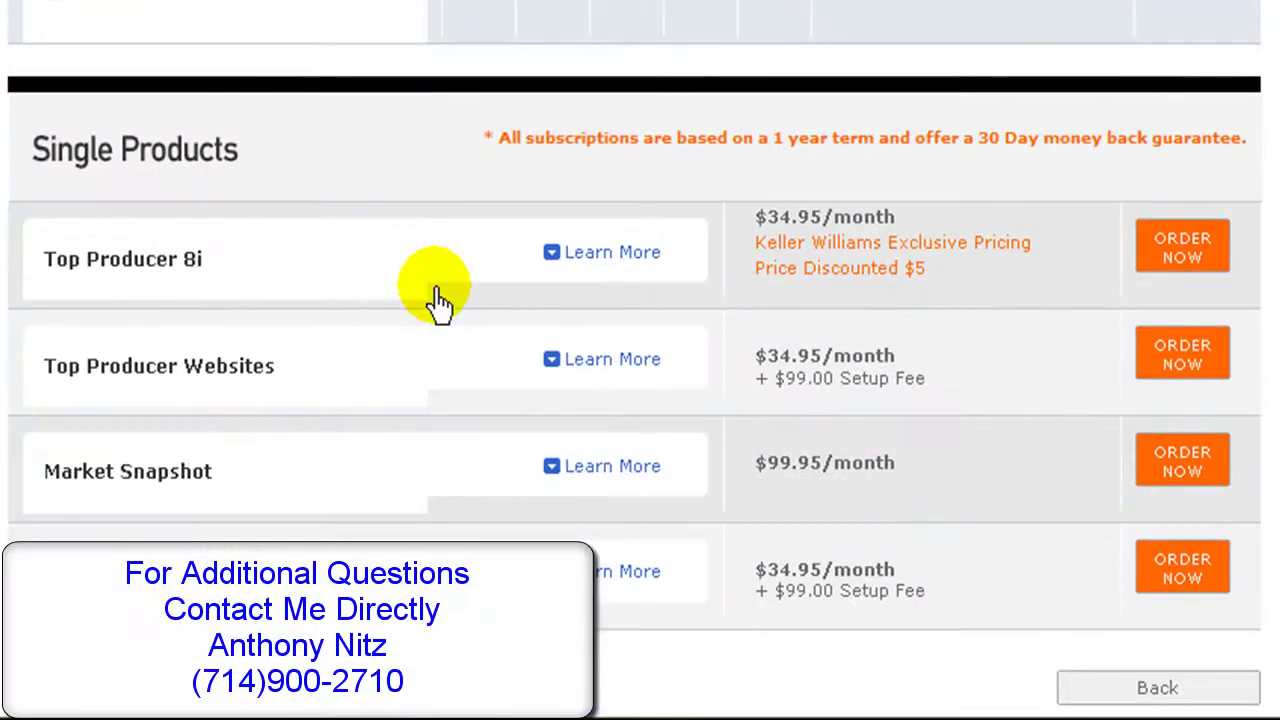
scroll(440, 302, down, 2)
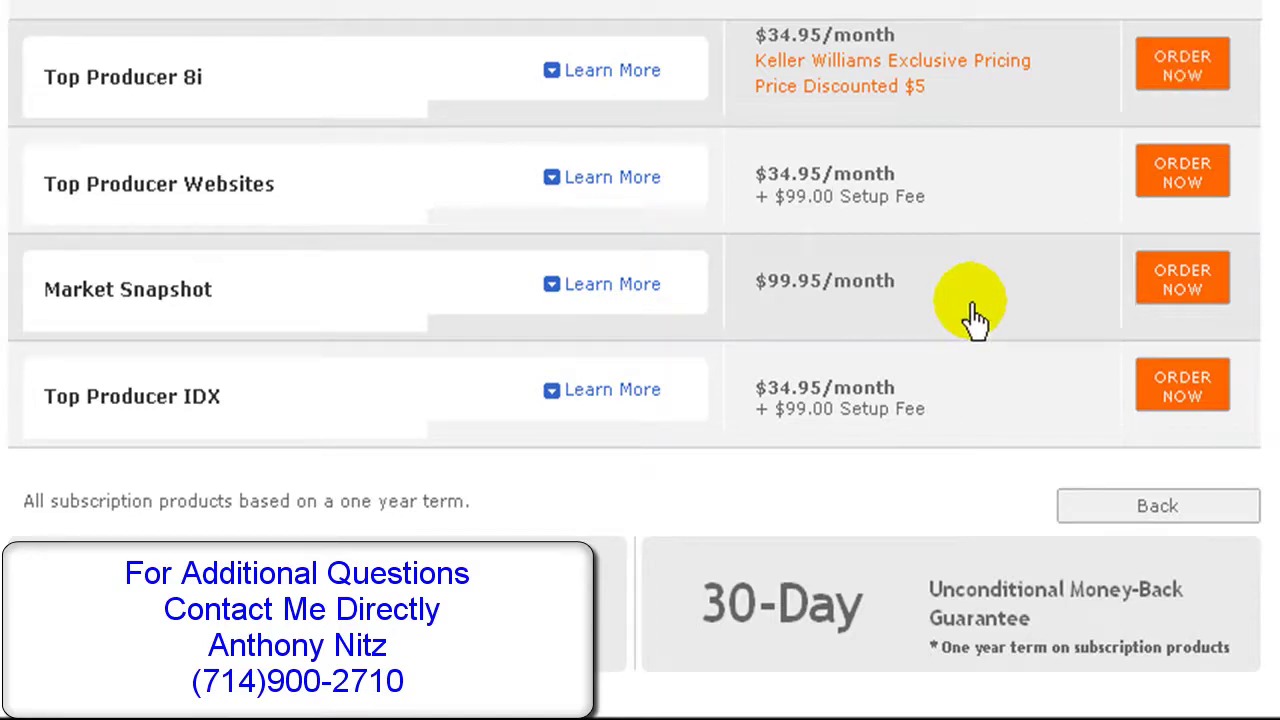
scroll(975, 318, down, 3)
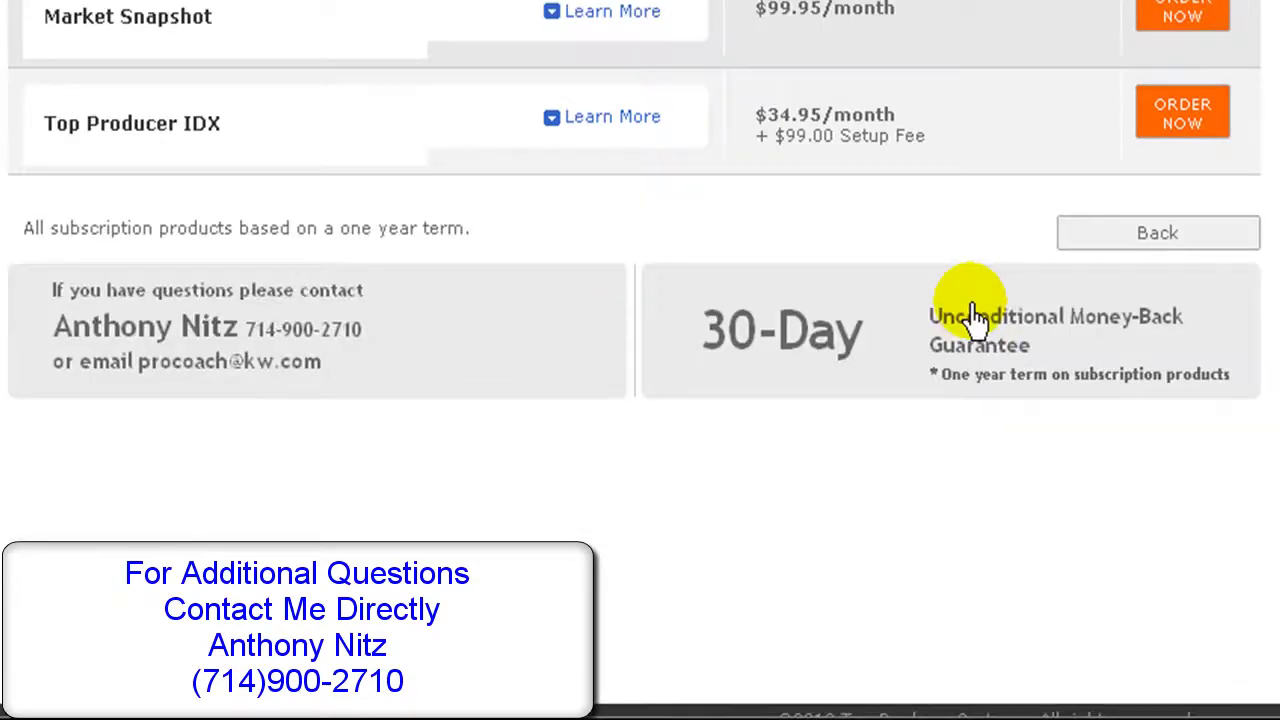
scroll(975, 318, up, 3)
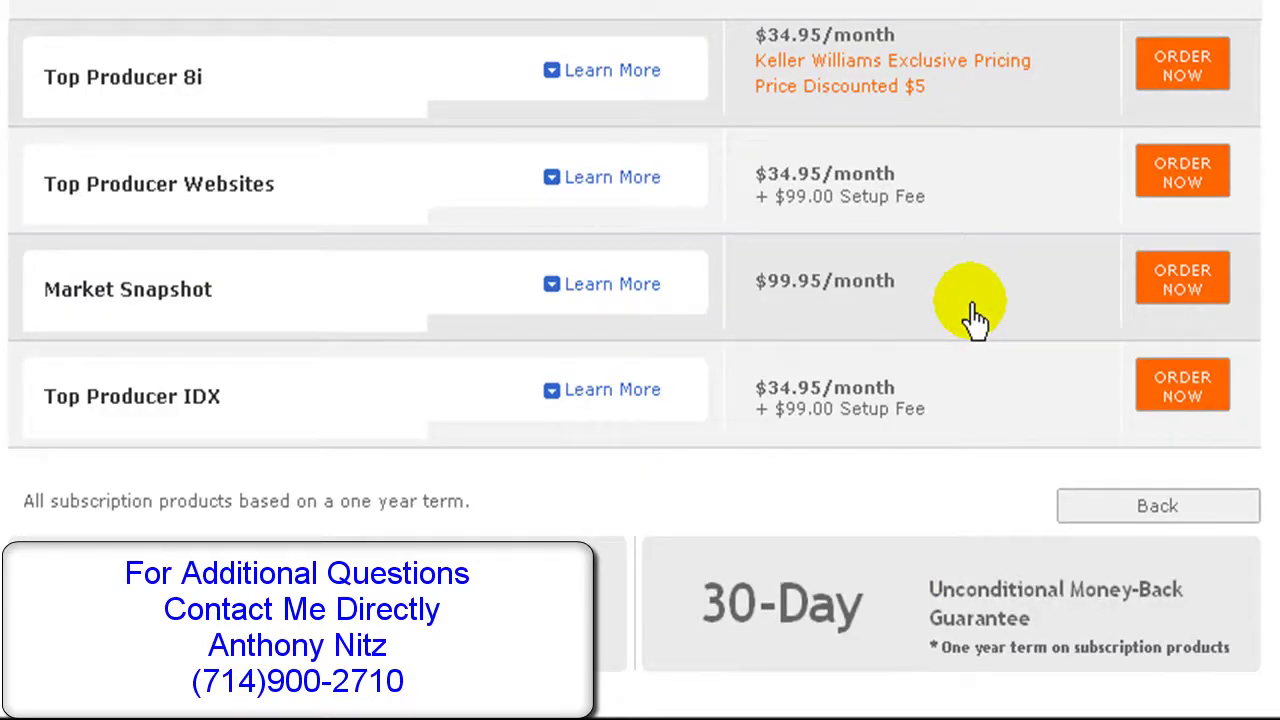